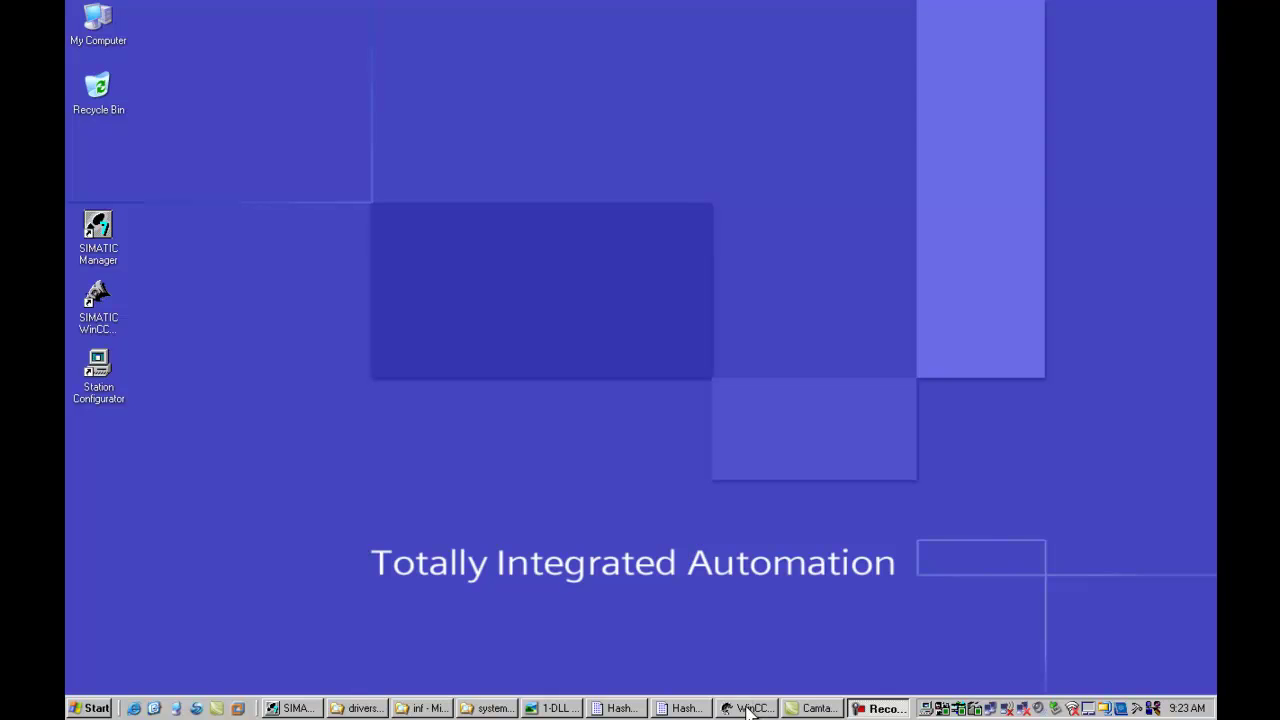
Bring the WinCC Development project forward, then switch to SIMATIC Manager's S7Pro_1_MP project
click(748, 710)
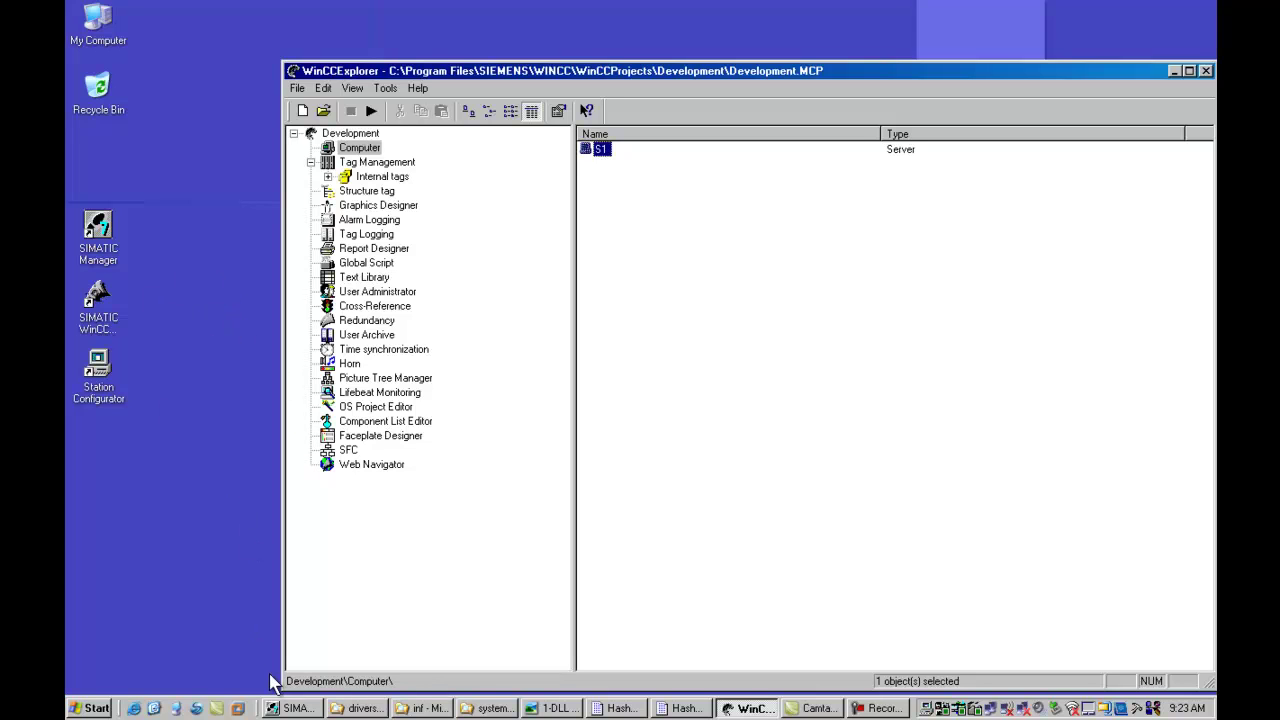
click(288, 708)
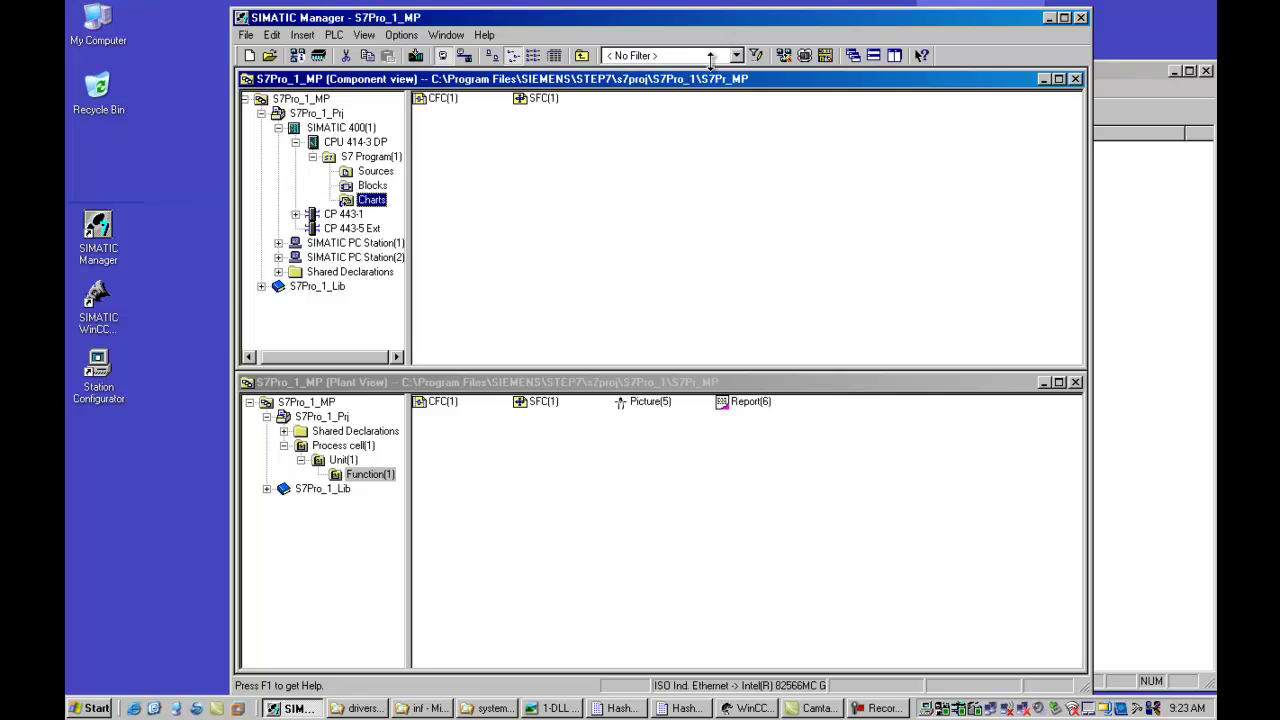
Close SIMATIC Manager, then close WinCC Explorer after cancelling its first Exit prompt
click(1081, 15)
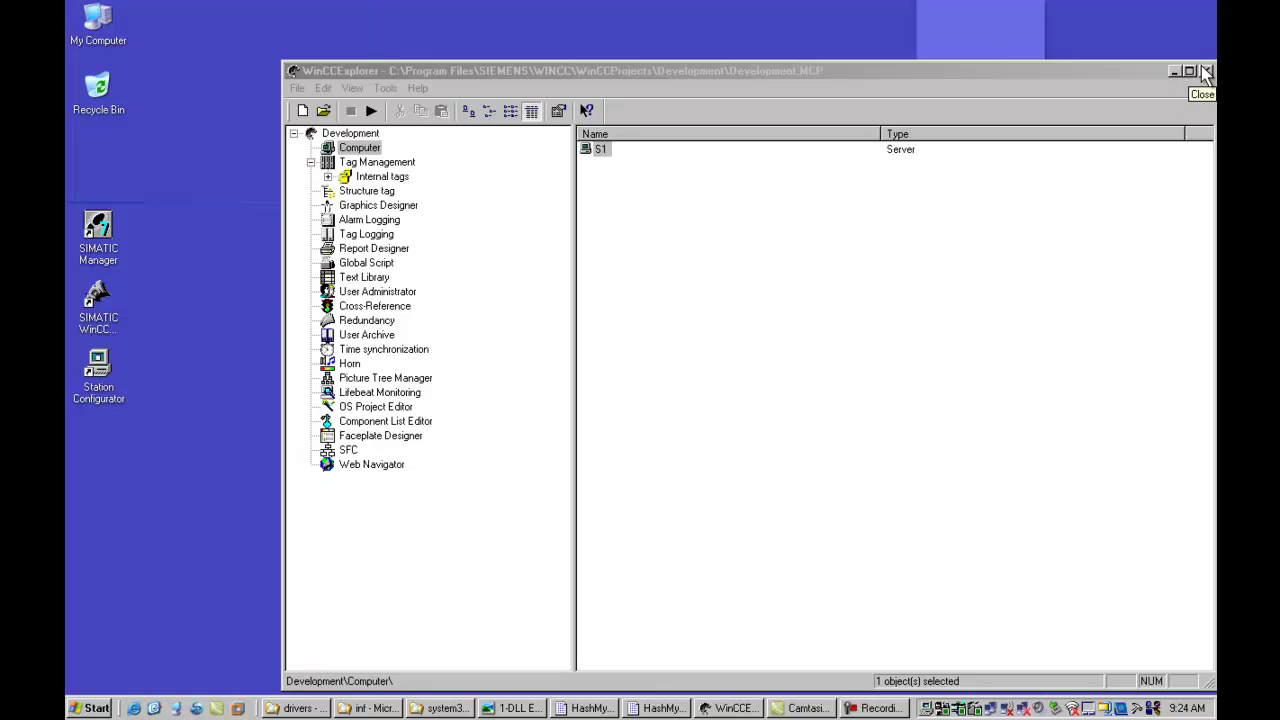
click(1205, 72)
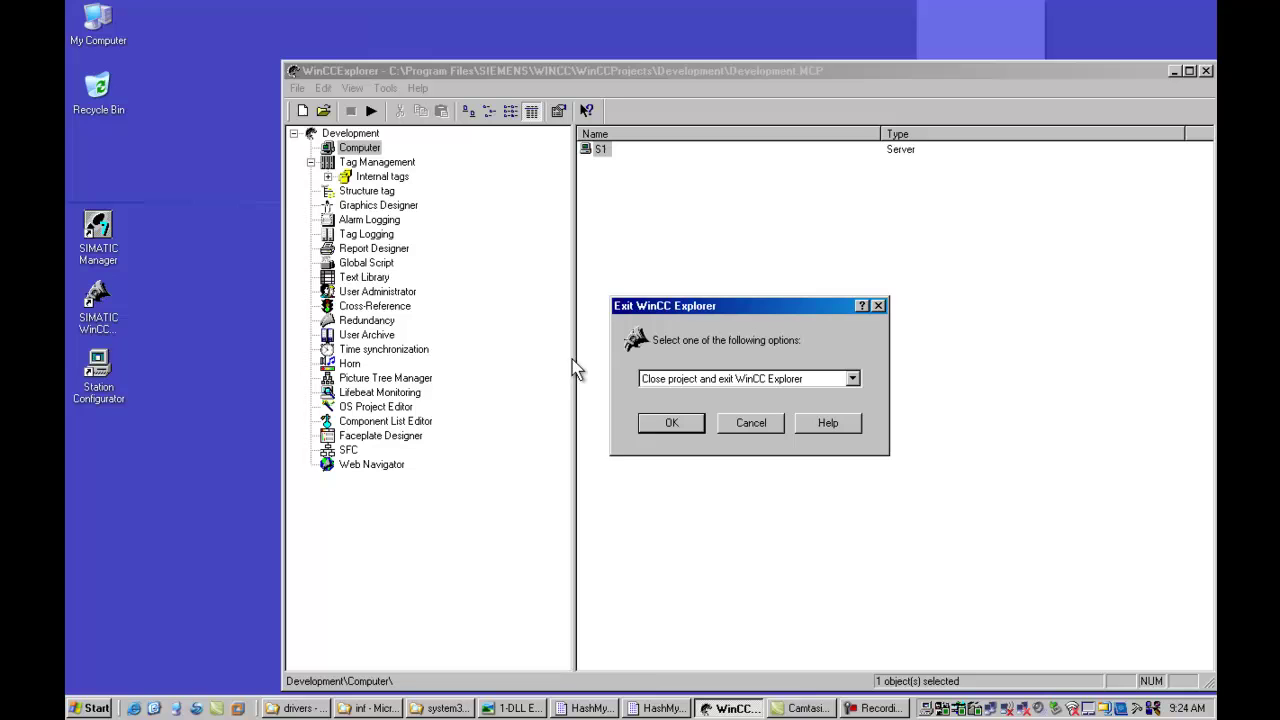
key(Escape)
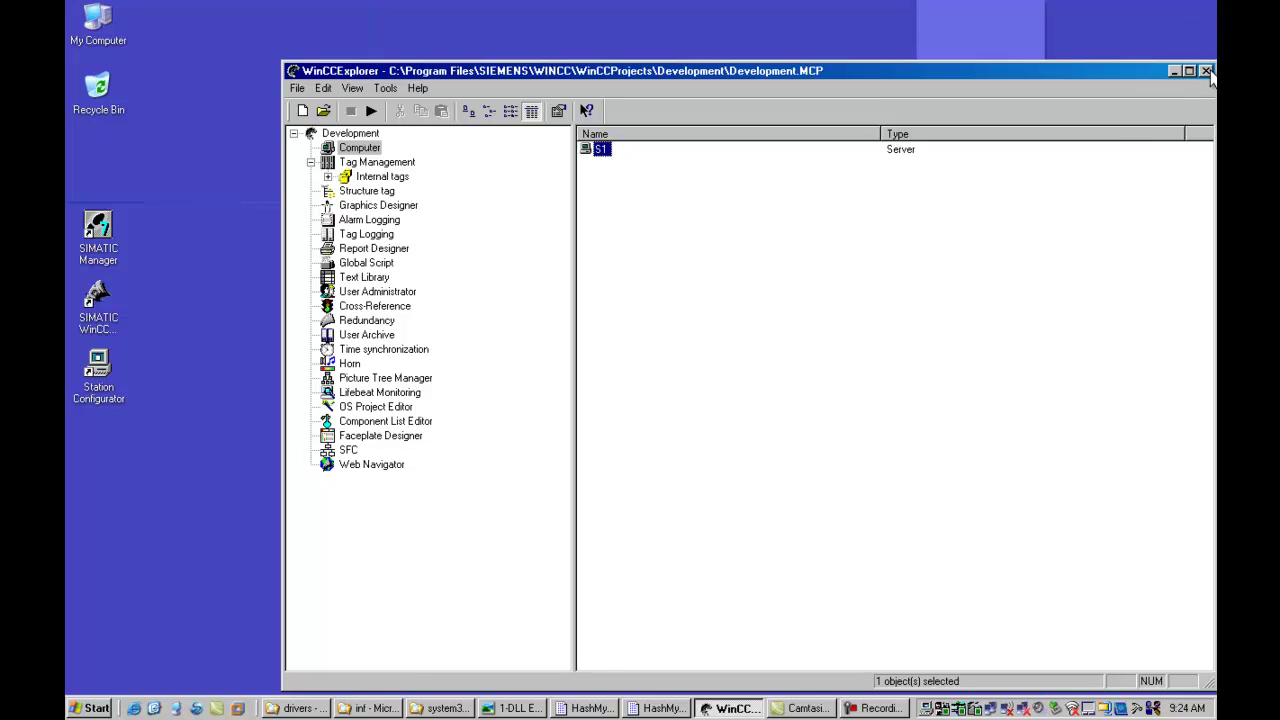
click(1208, 74)
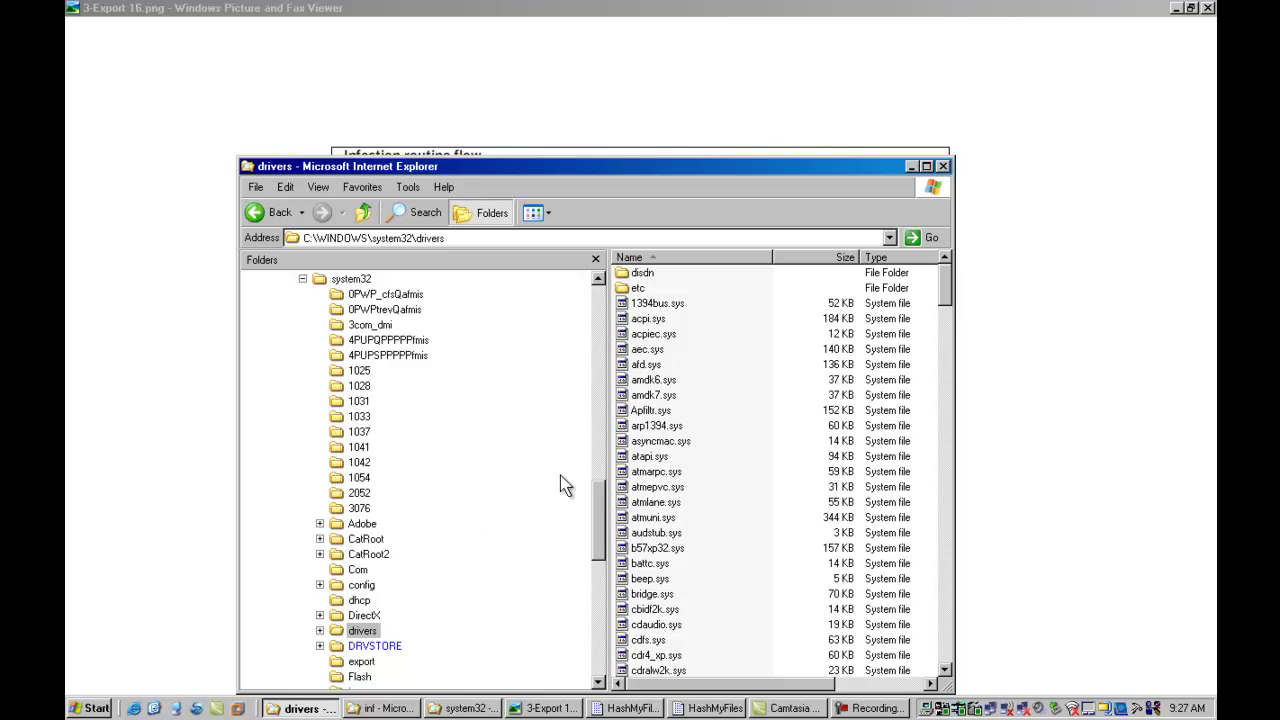
Mark mrxdav.sys and mrxsmb.sys together in the drivers list, then switch to the C:\WINDOWS\inf window
click(648, 443)
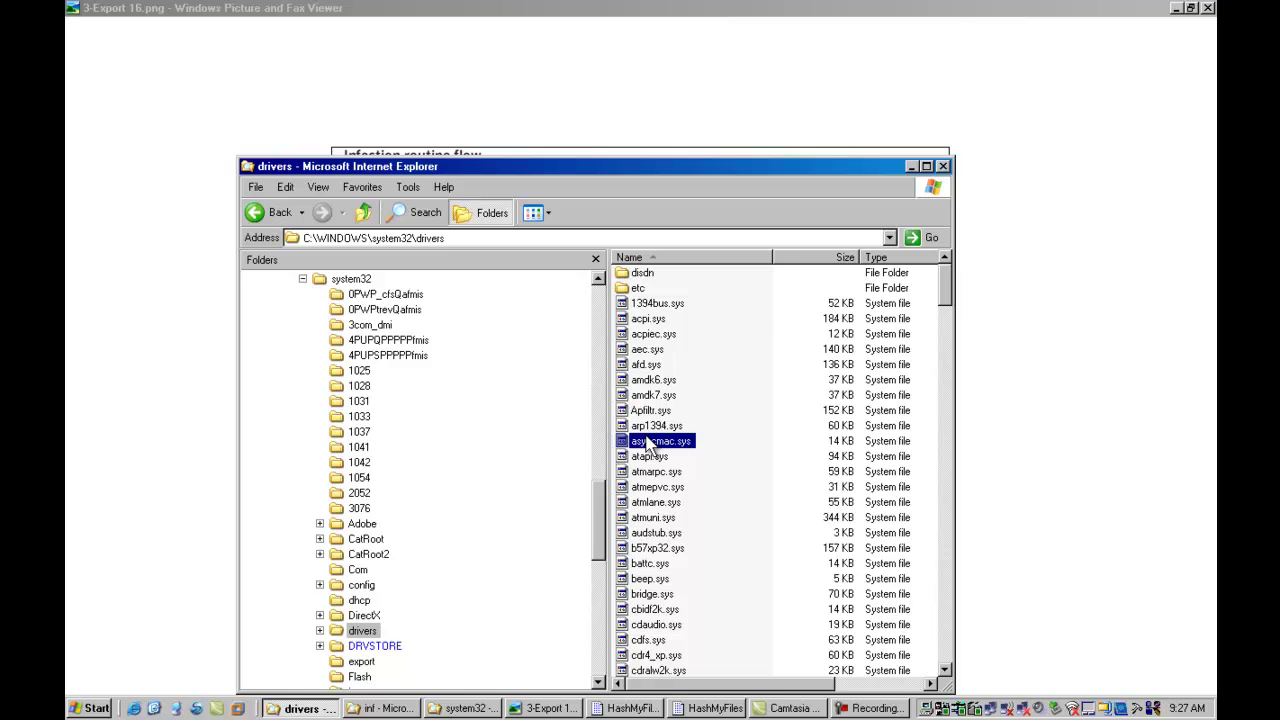
scroll(648, 443, down, 20)
text(mrx)
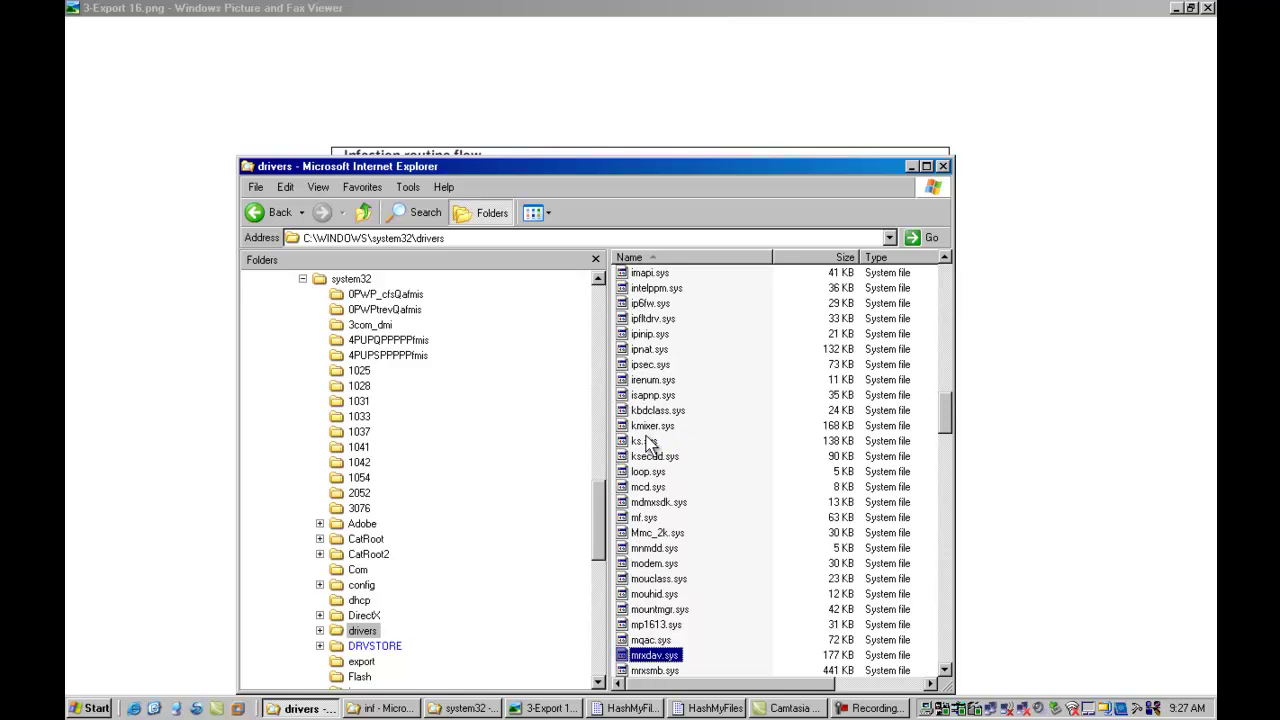
key(Down)
key(Up)
key(Down)
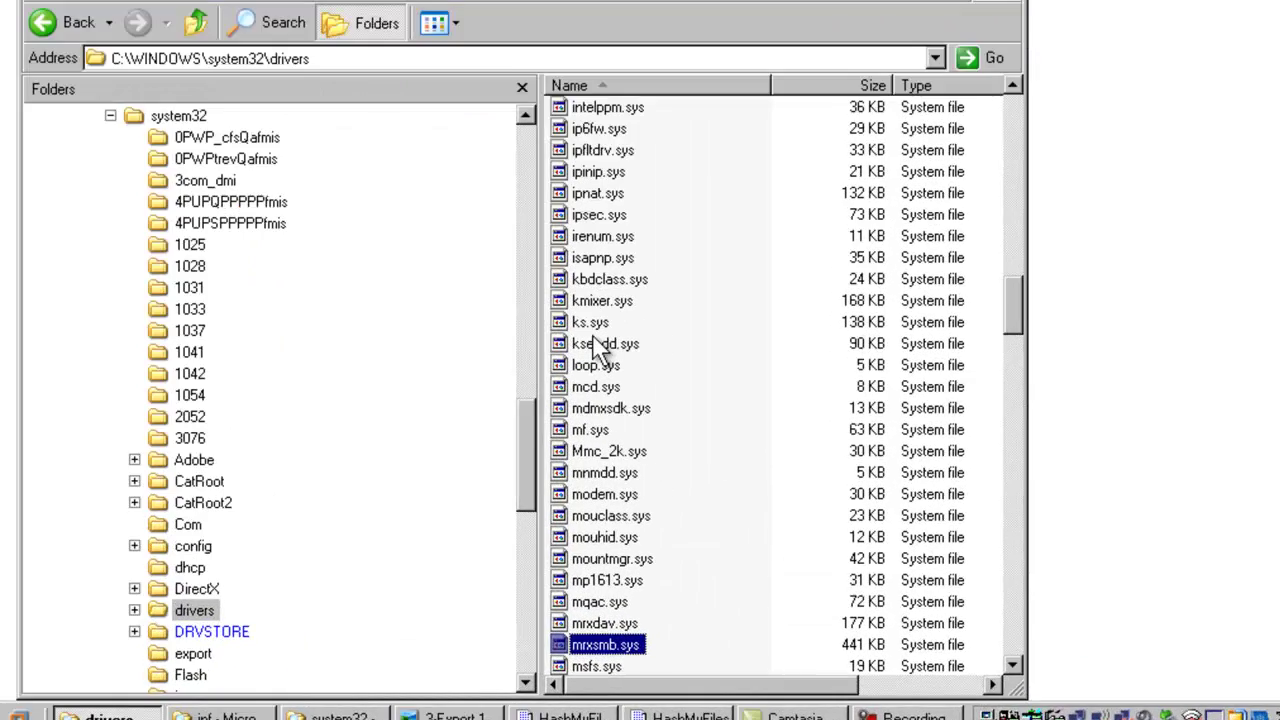
key(shift+Up)
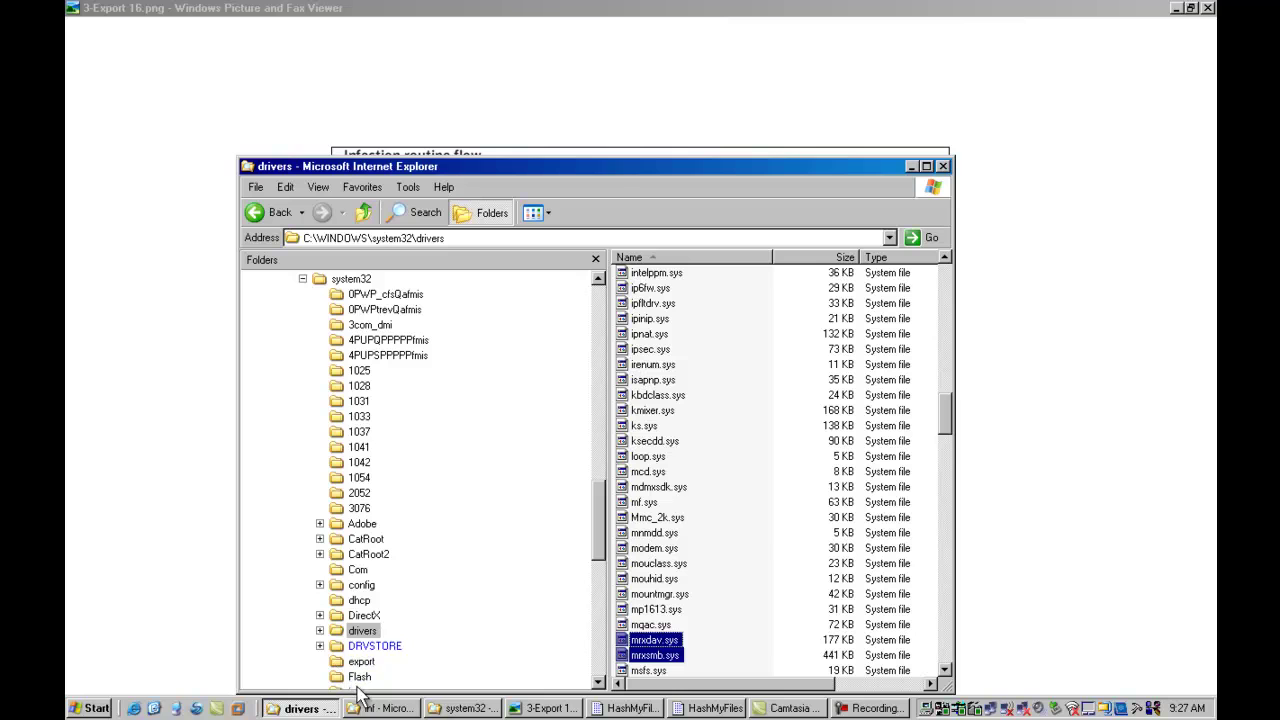
click(376, 708)
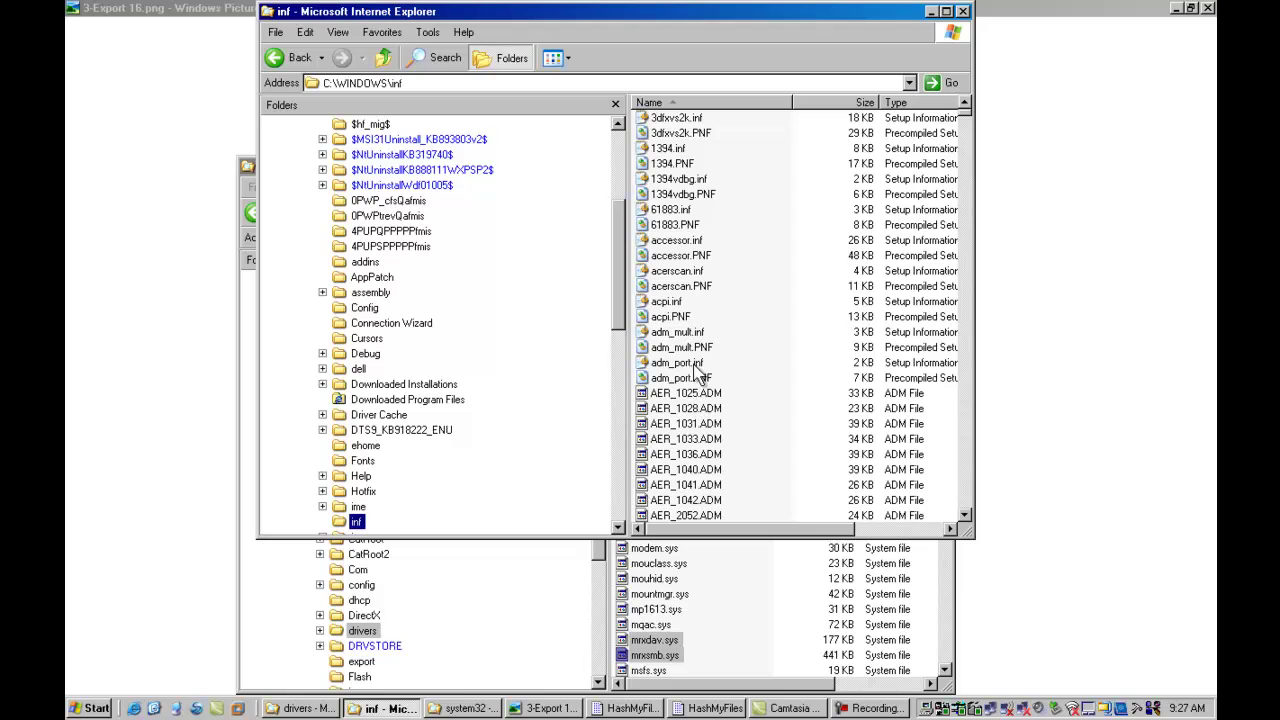
Select oem6.inf through oem7.PNF in C:\WINDOWS\inf, then bring the system32 window forward
click(682, 334)
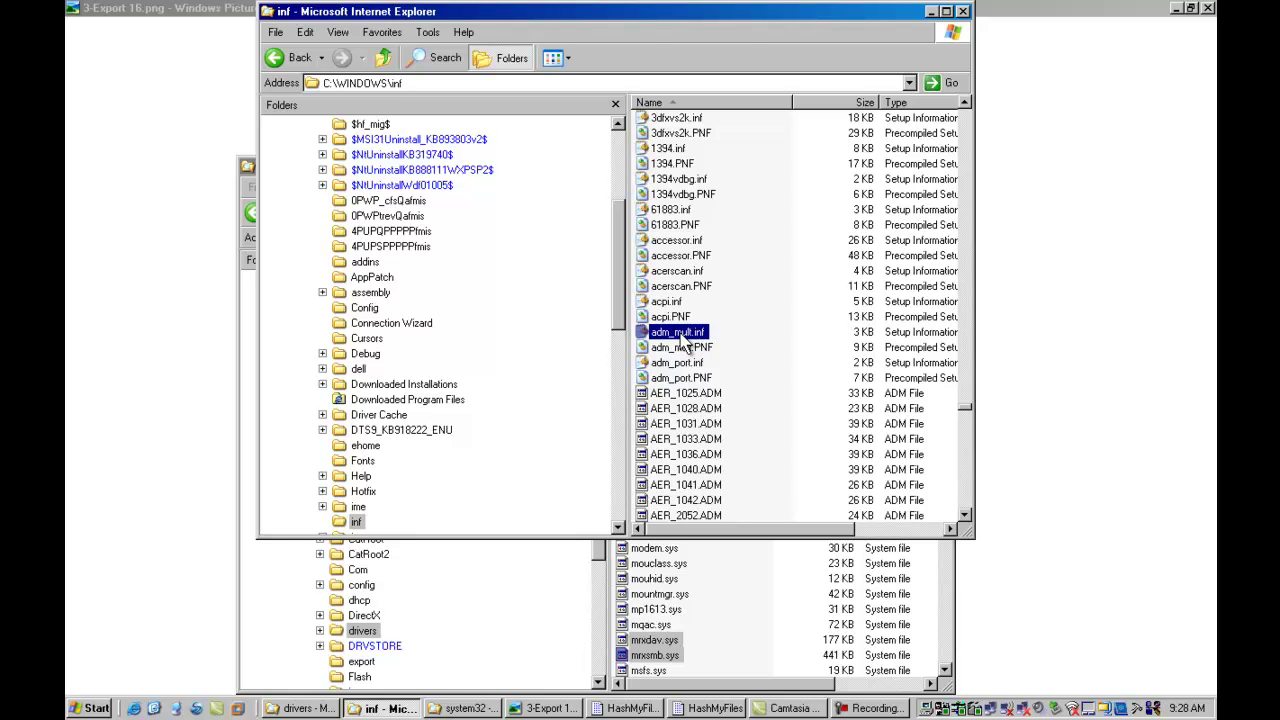
text(oem)
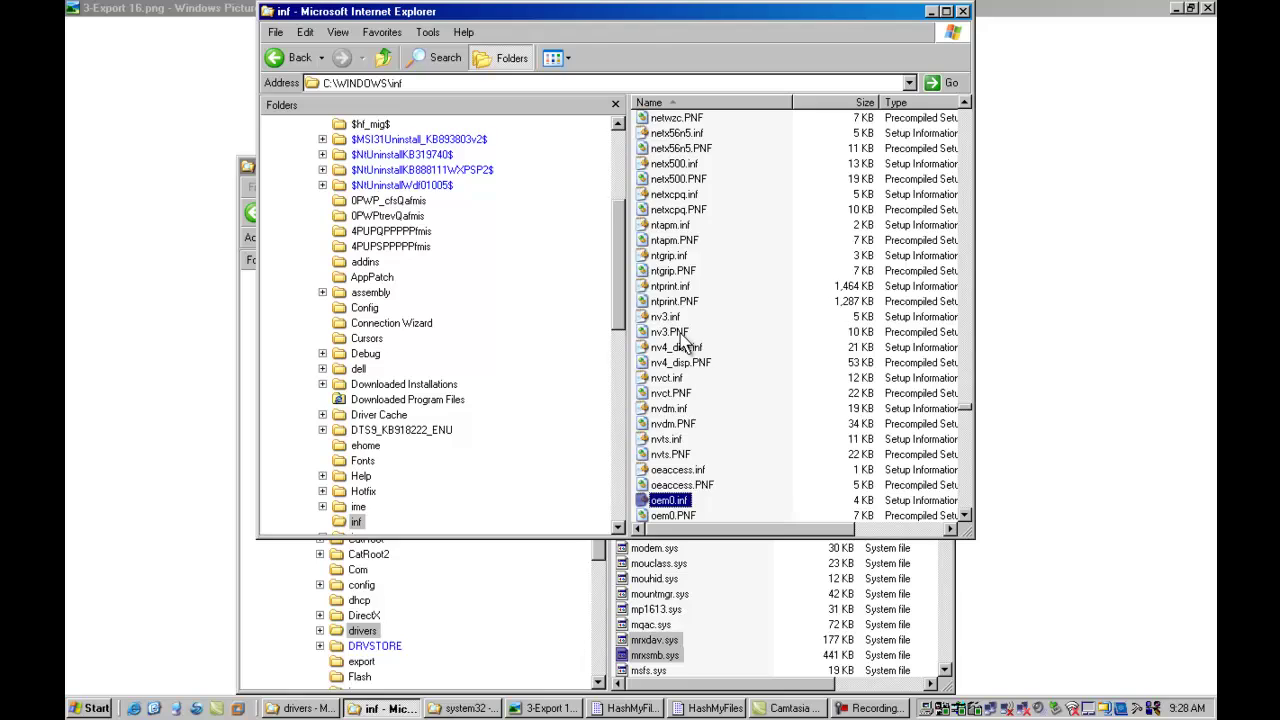
scroll(690, 340, down, 4)
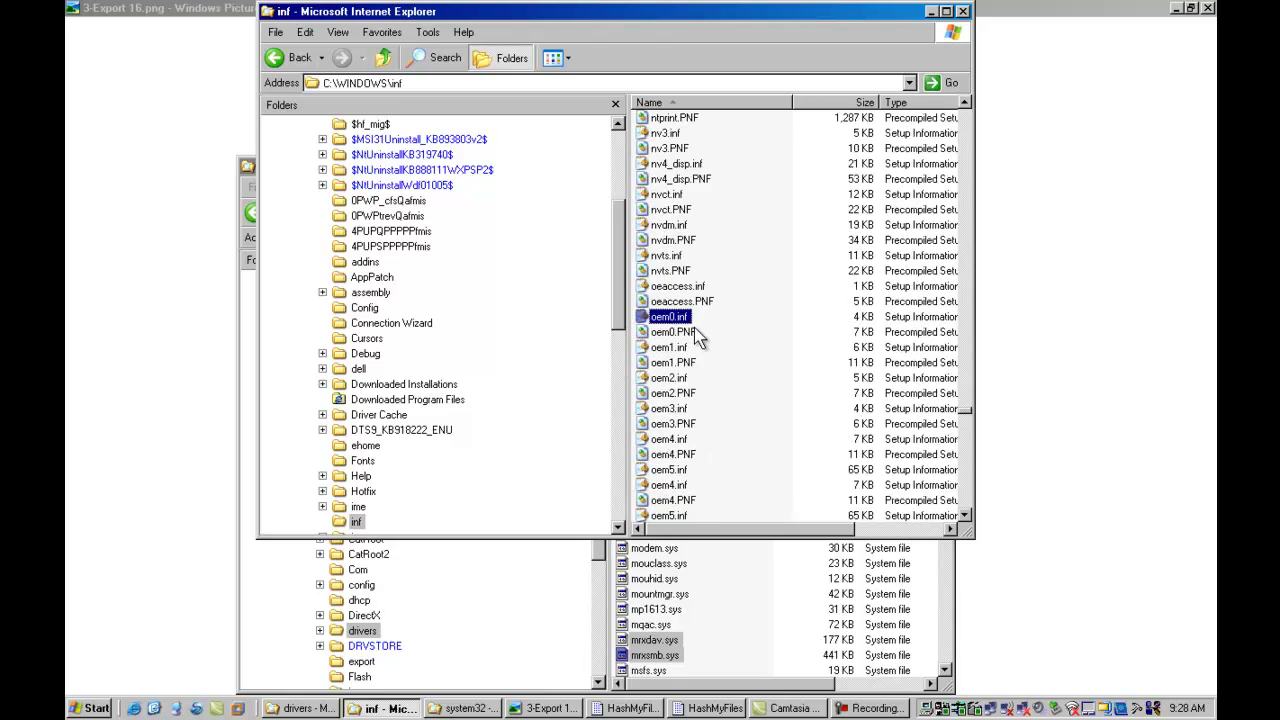
scroll(700, 340, down, 4)
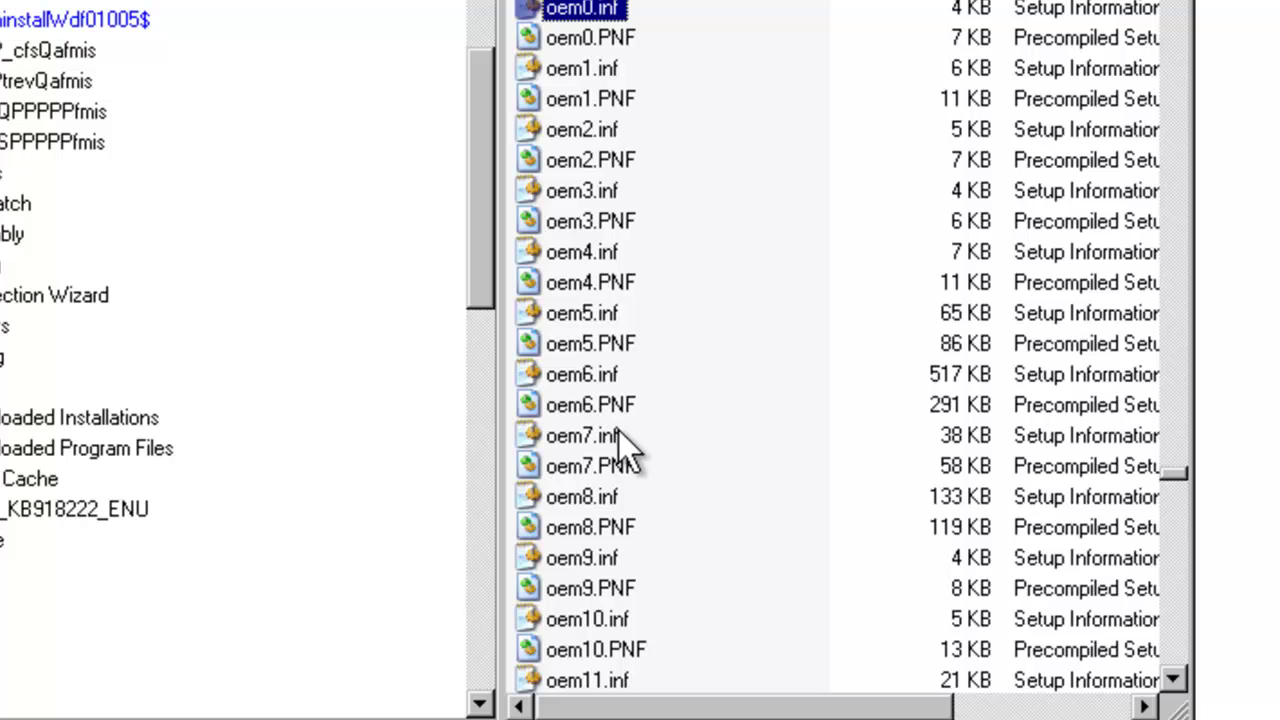
click(601, 378)
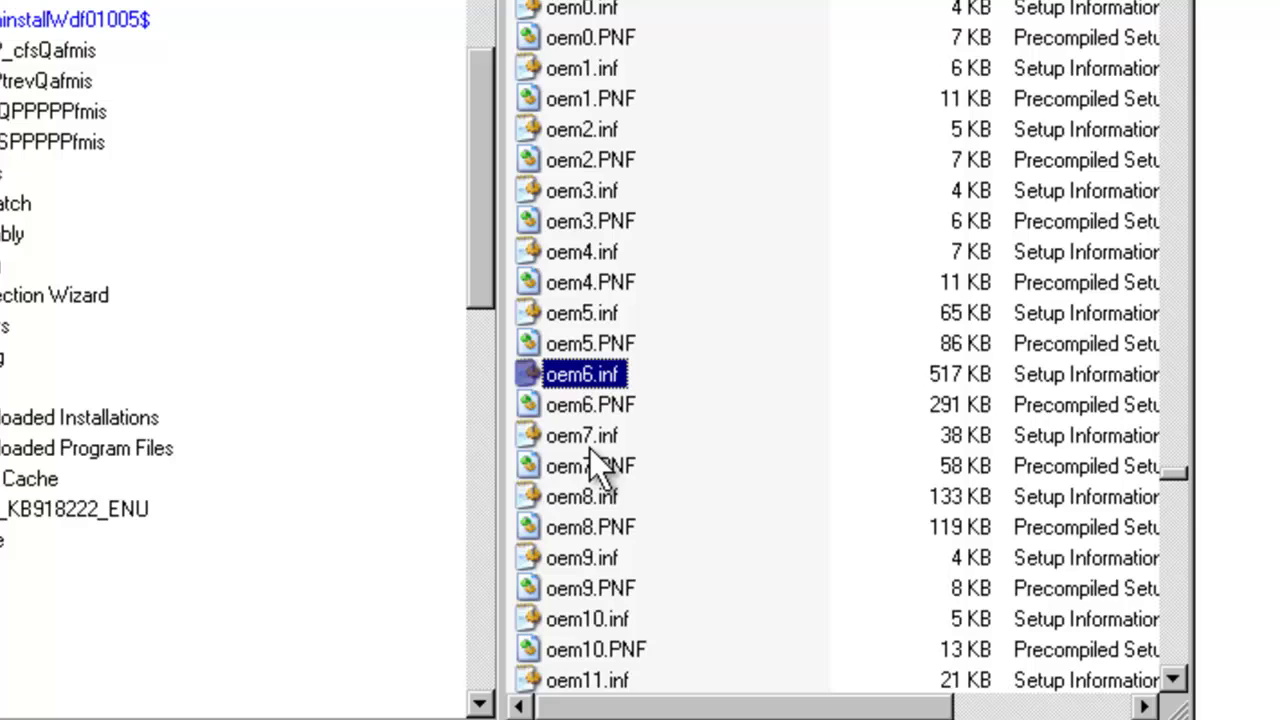
shift+click(600, 466)
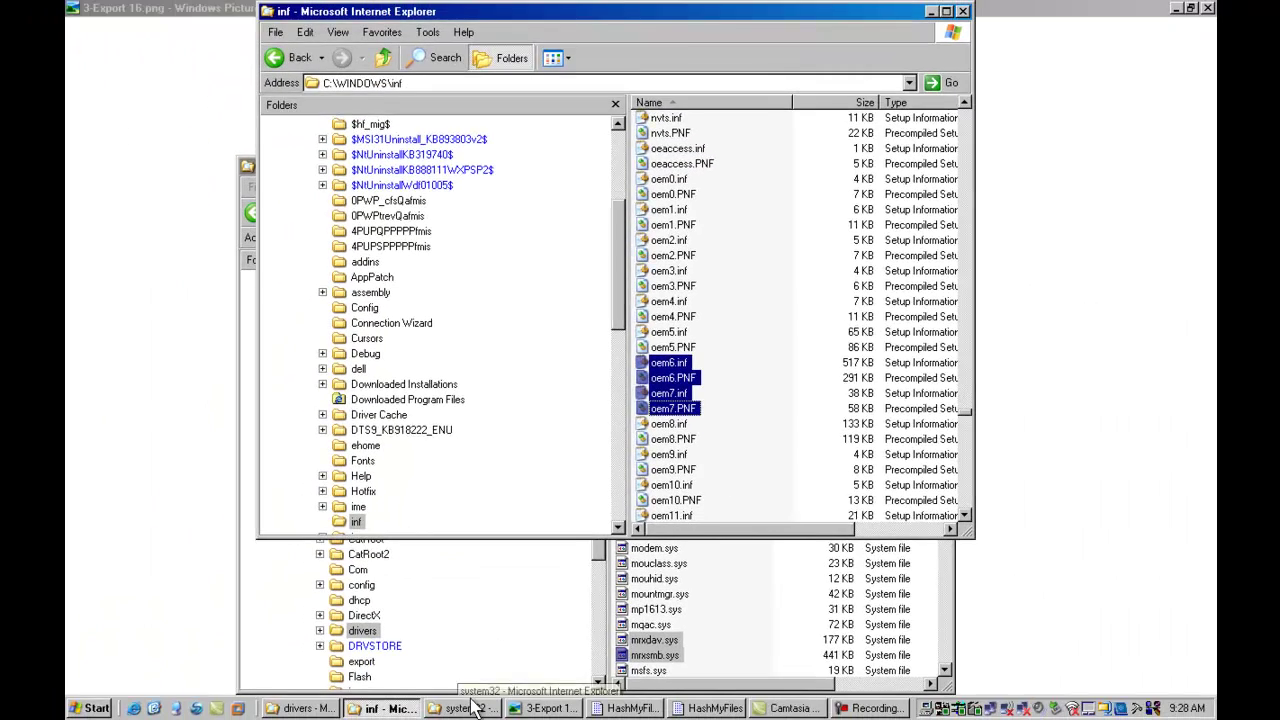
click(475, 708)
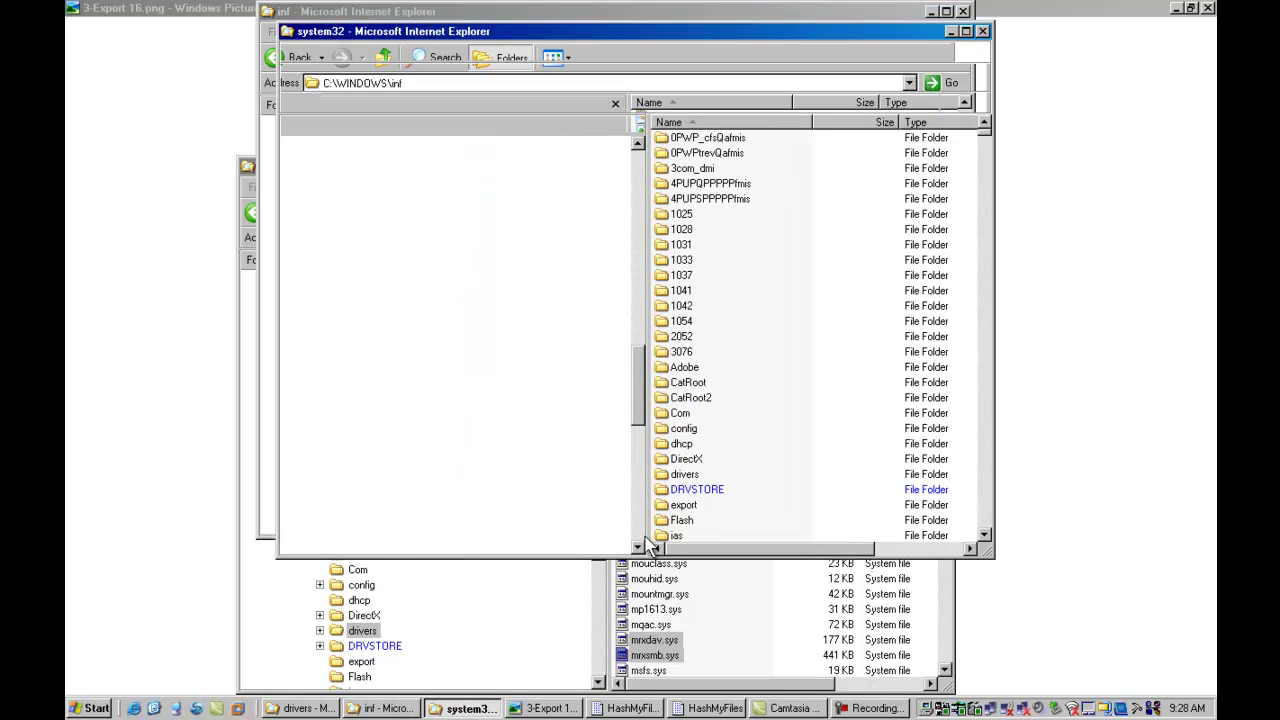
Skip past the system32 folders to the s7otb files and select s7otbxdx.dll (785 KB)
click(682, 447)
click(683, 455)
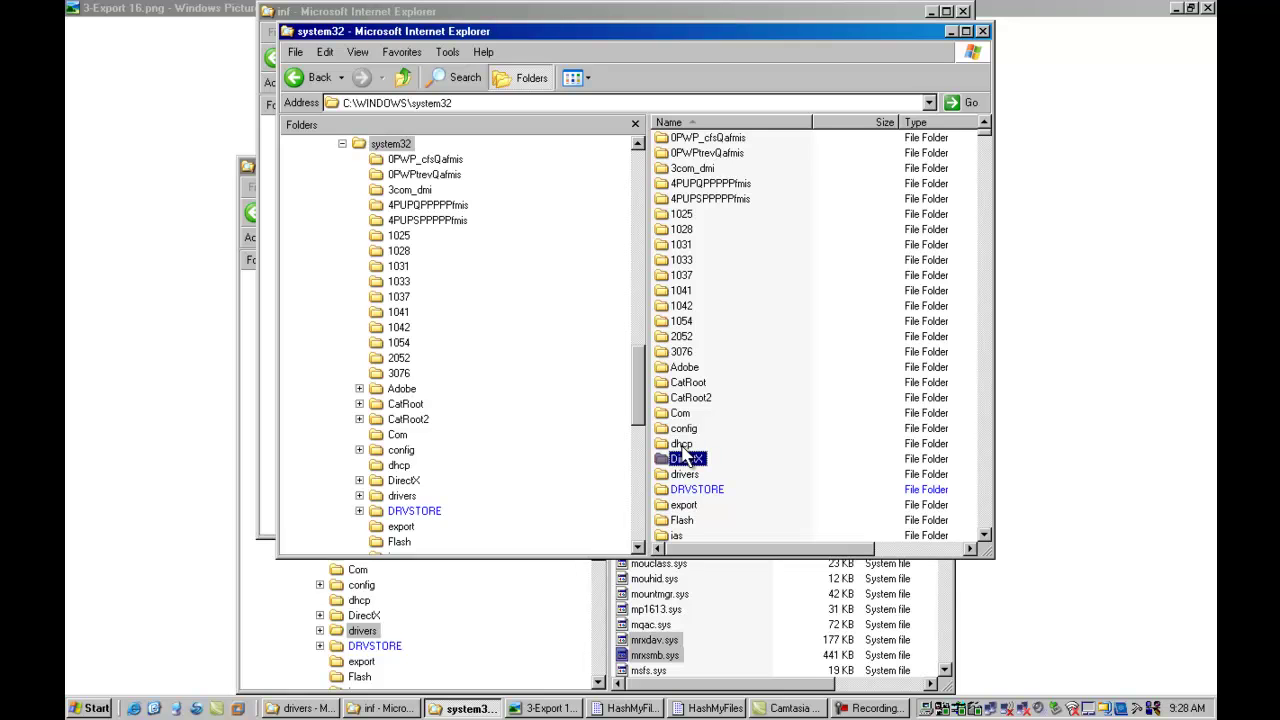
scroll(685, 457, down, 5)
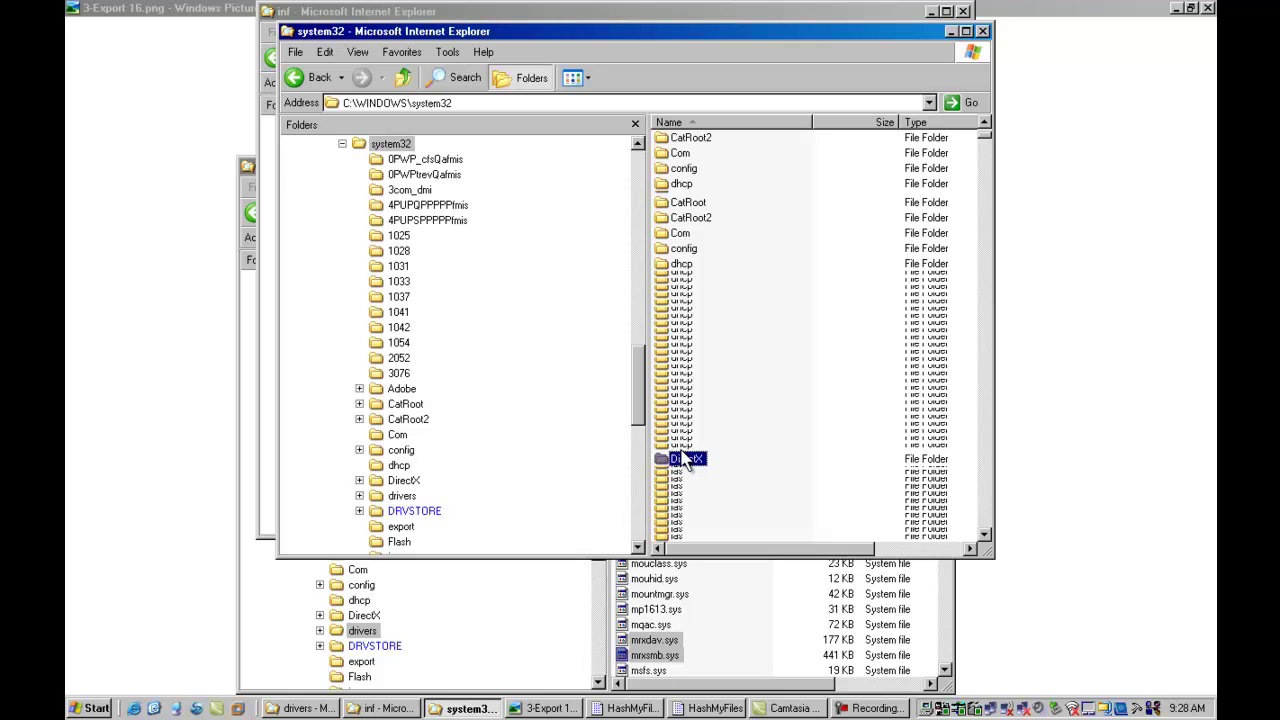
key(s)
key(x)
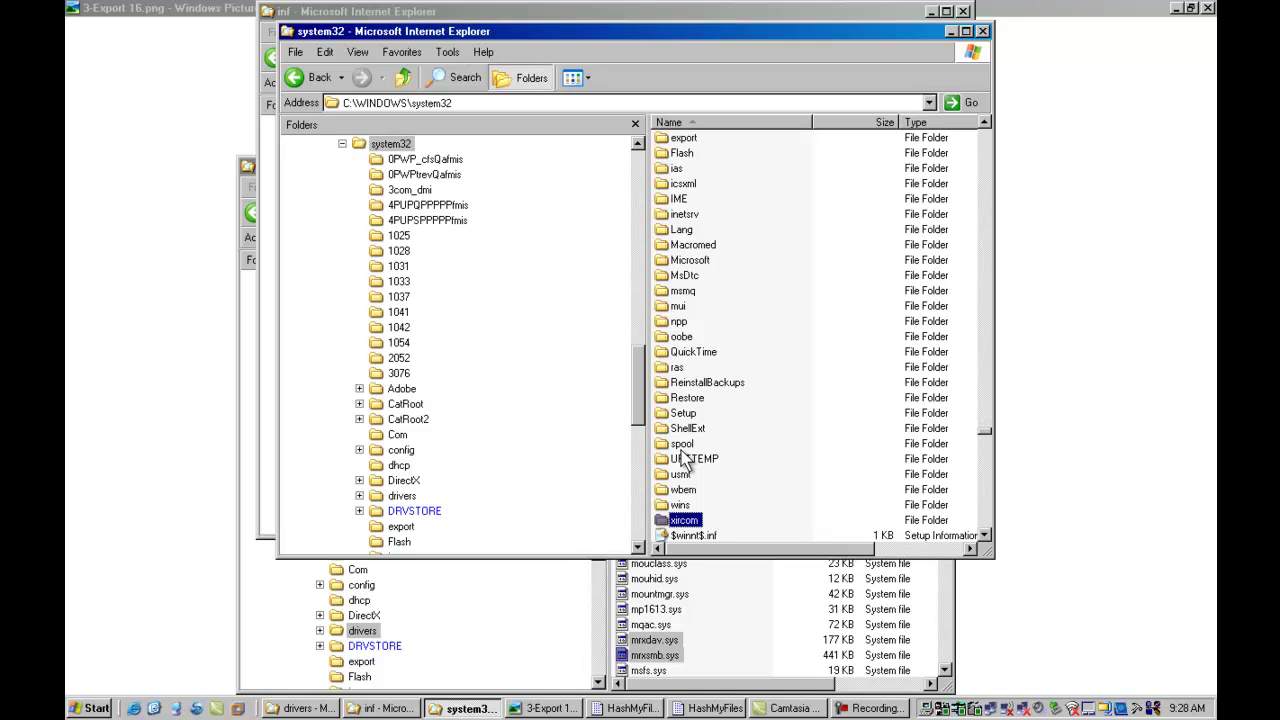
scroll(733, 378, down, 10)
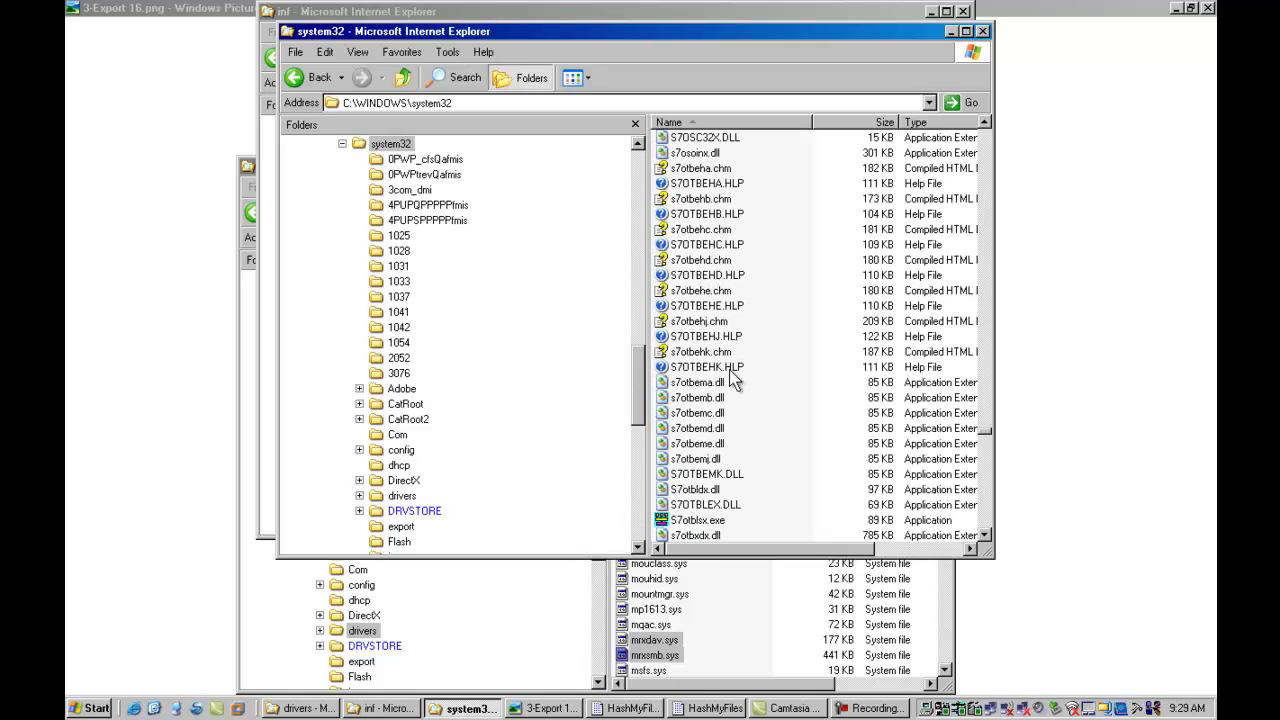
scroll(733, 378, down, 3)
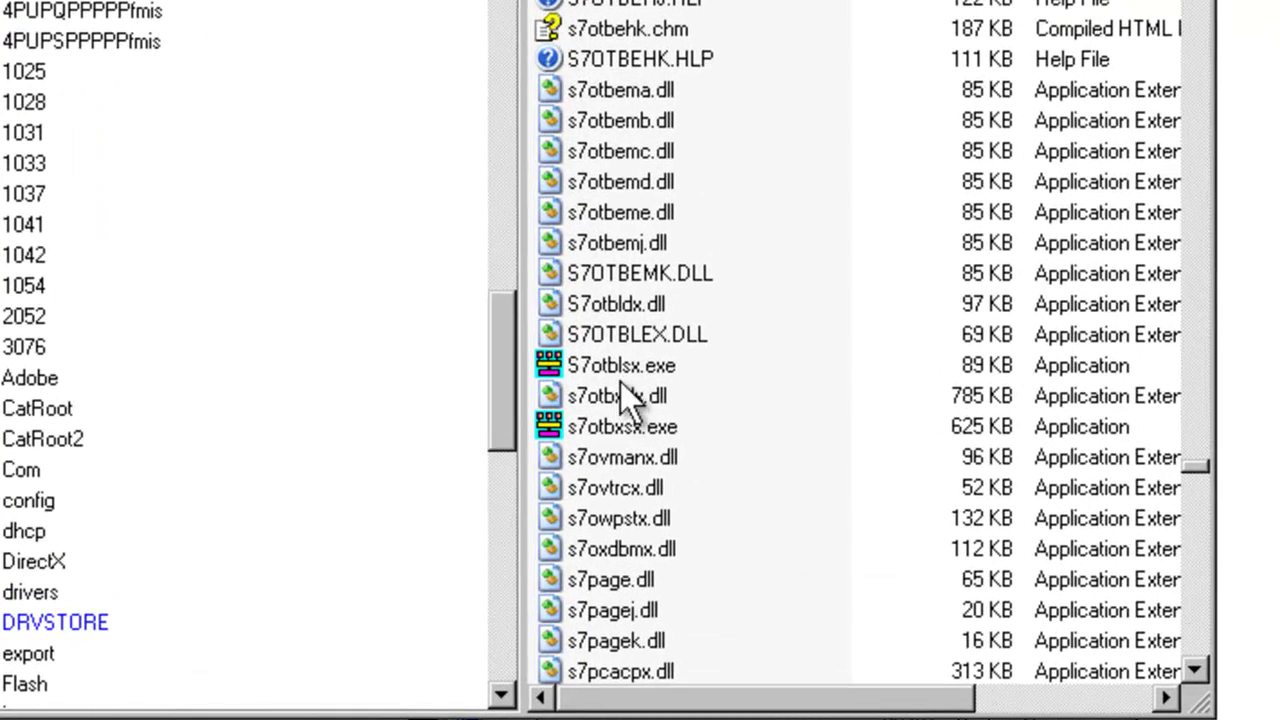
click(688, 399)
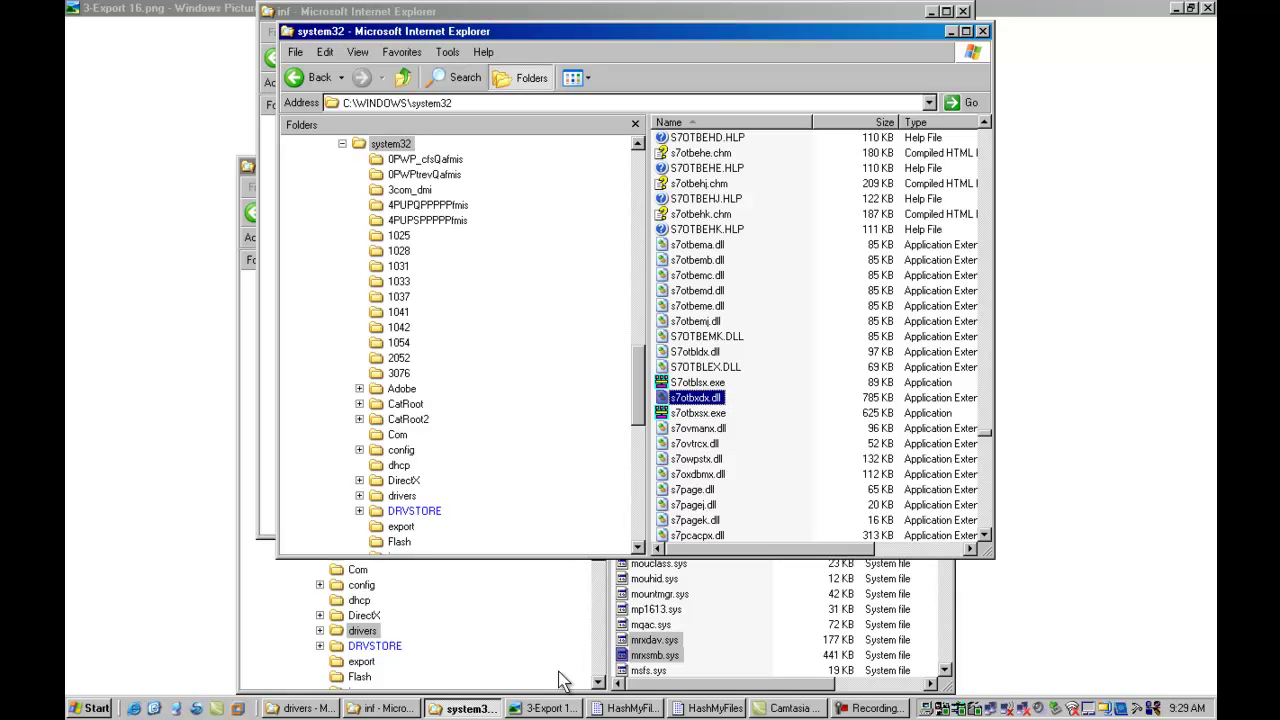
Hash s7otbxdx.dll in HashMyFiles via Explorer Paste, then Alt+Tab to the slide image
click(625, 705)
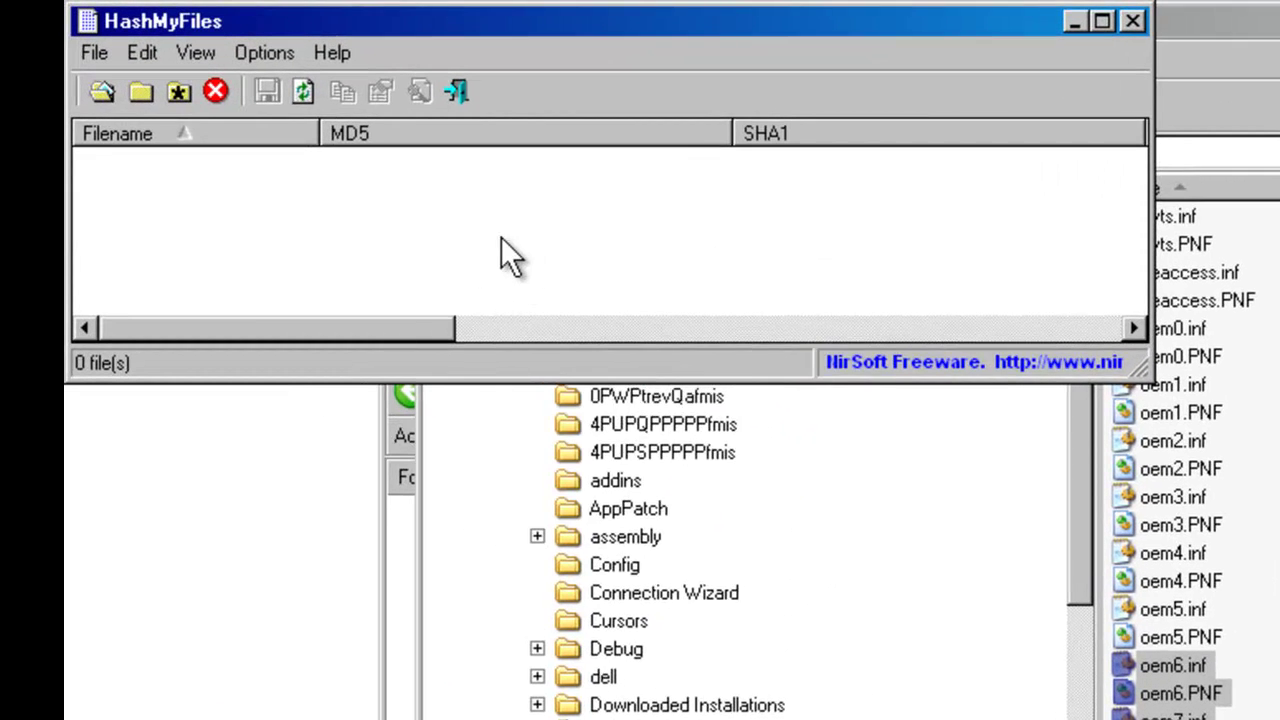
right_click(305, 128)
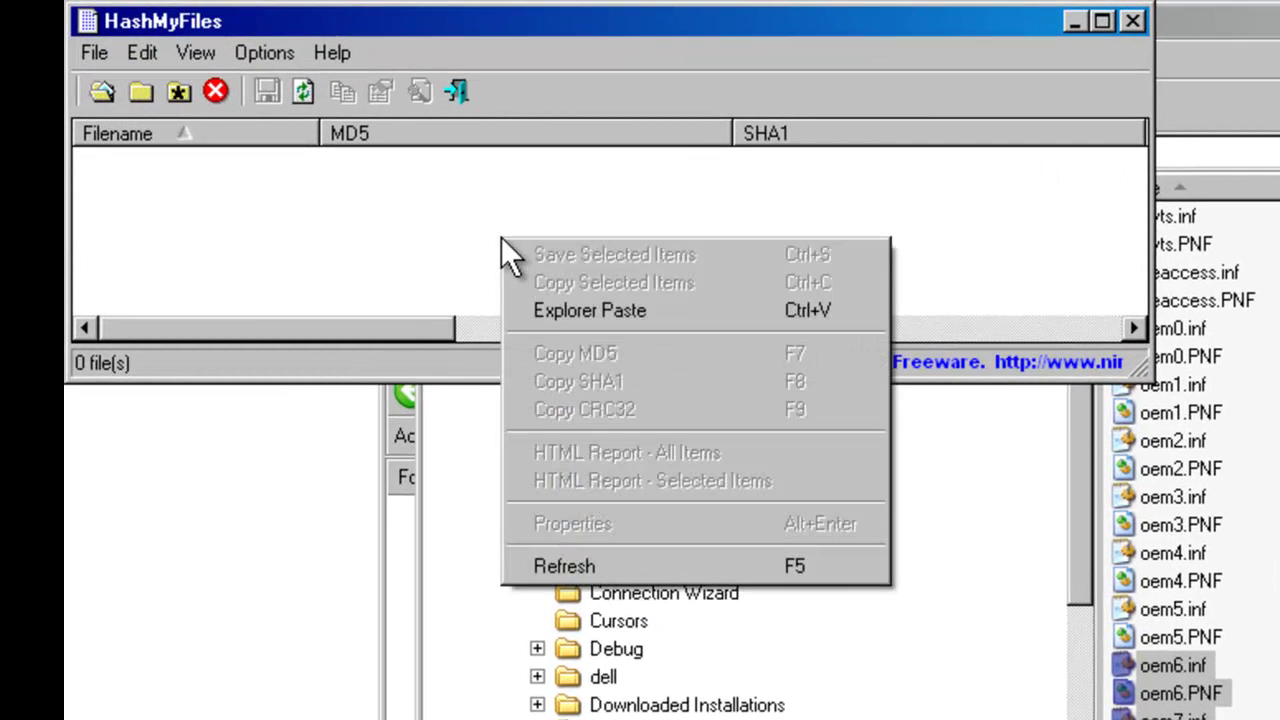
click(555, 312)
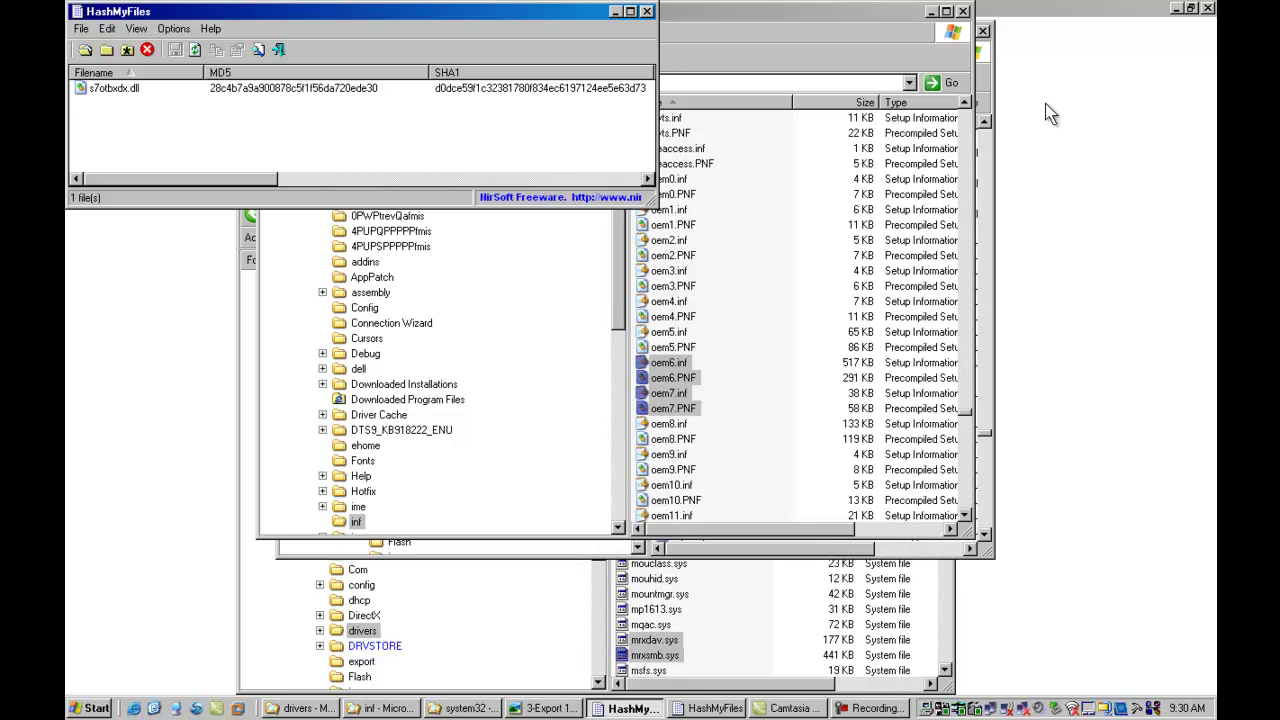
key(alt+Tab)
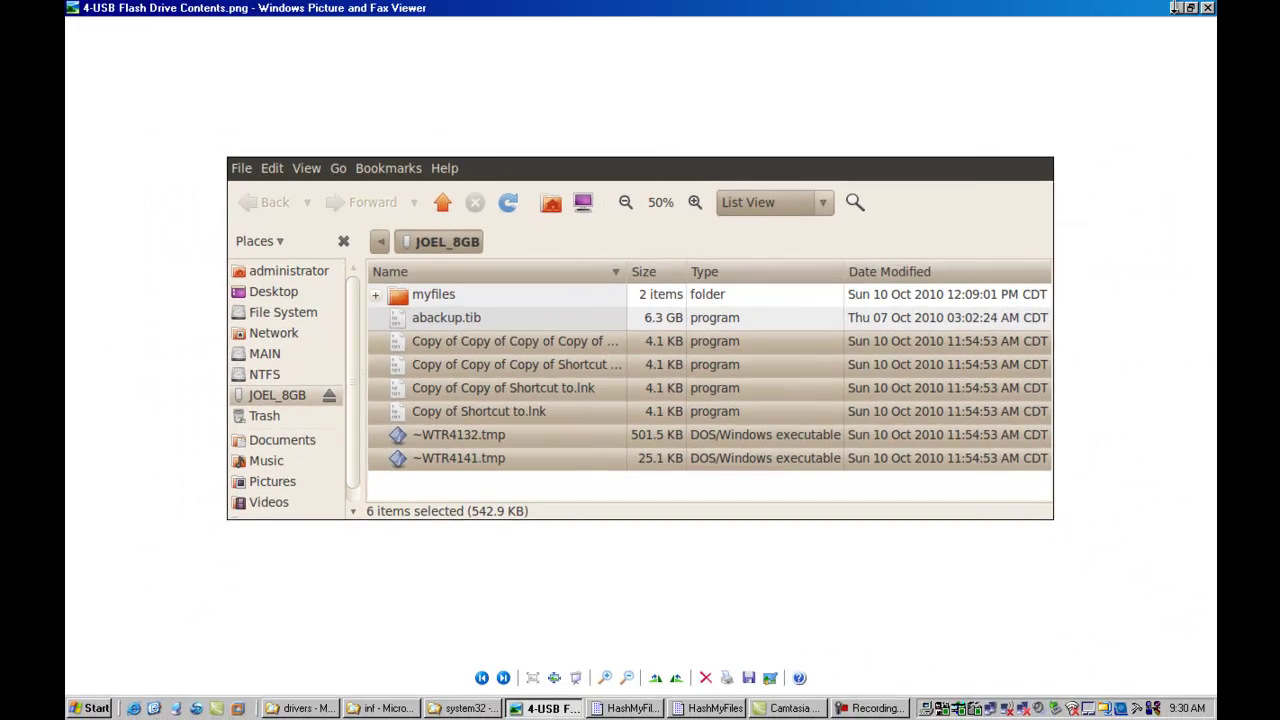
Minimize the Picture and Fax Viewer and dismiss the Found New Hardware balloon
click(1176, 8)
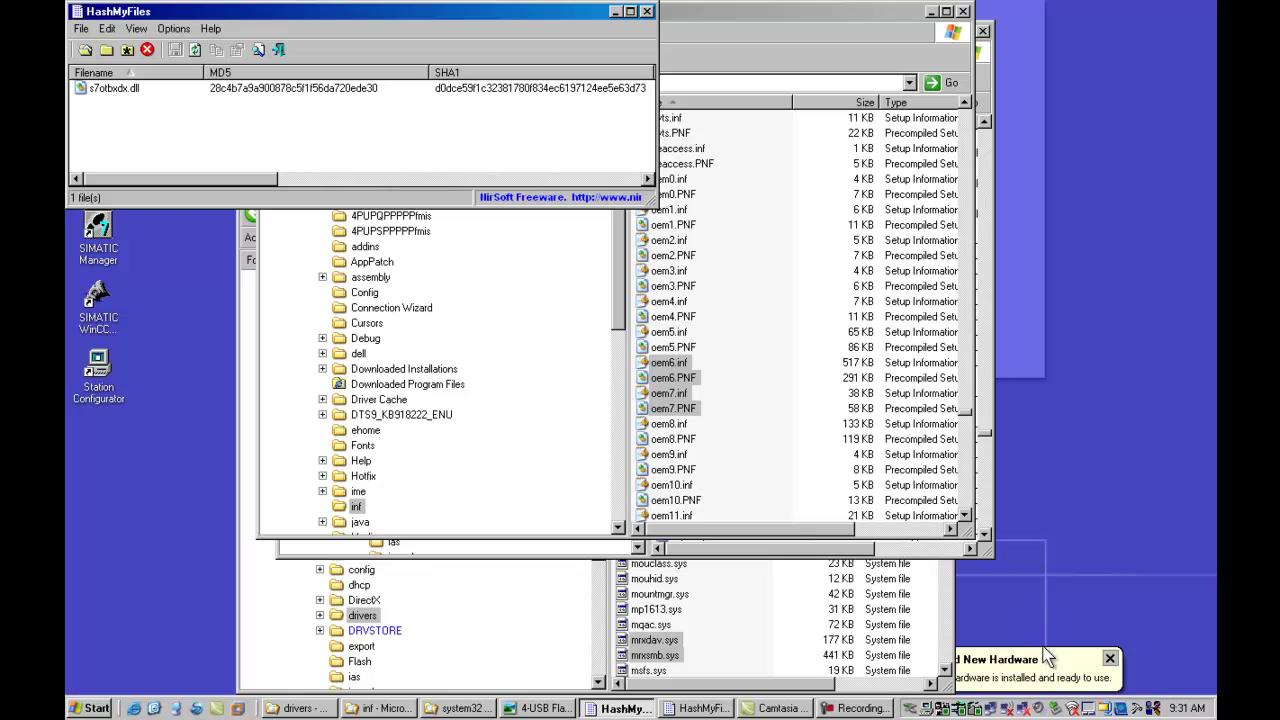
click(1110, 658)
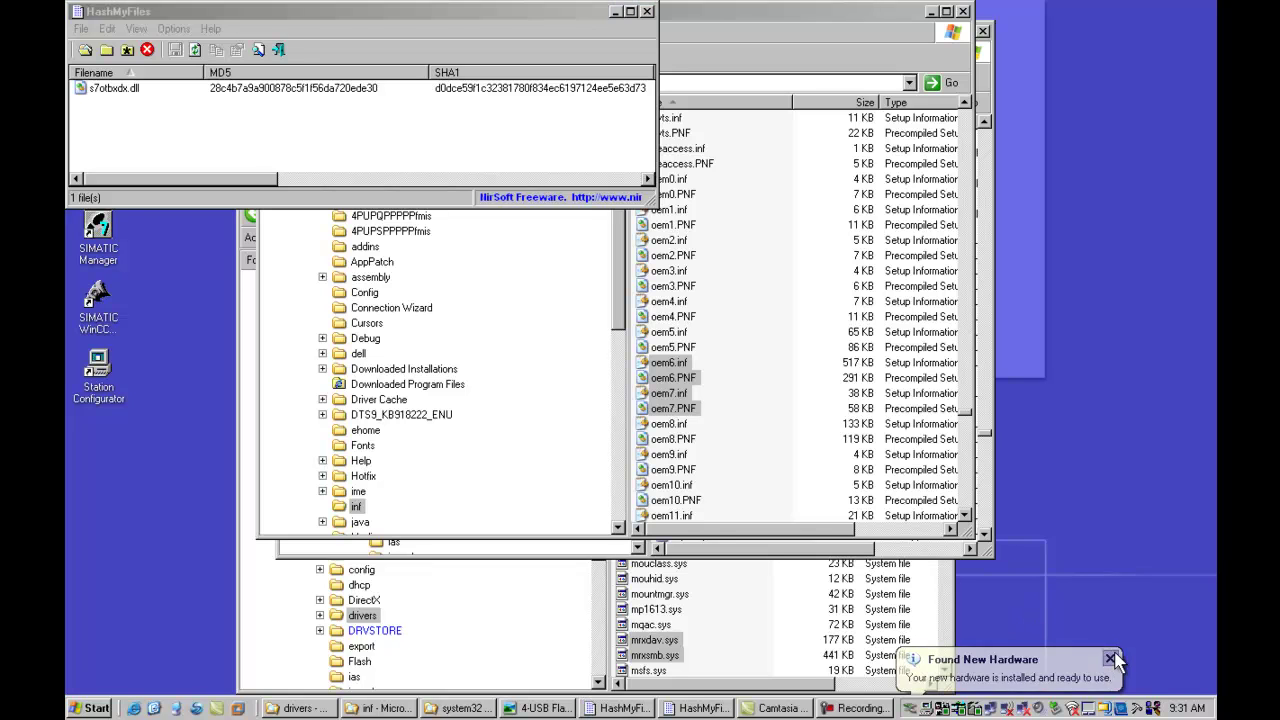
Open My Computer on MAIN (C:), widen the Size column, and browse to JOEL_8GB (F:)
click(195, 708)
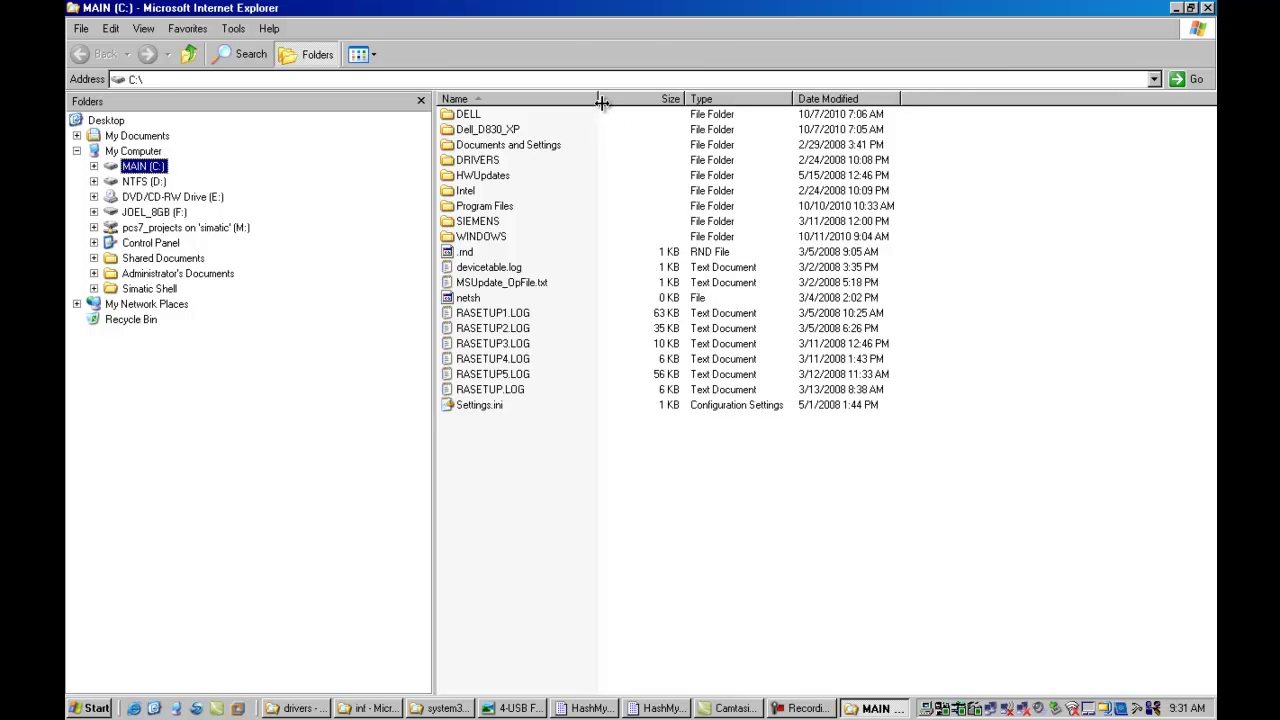
drag(601, 101, 686, 96)
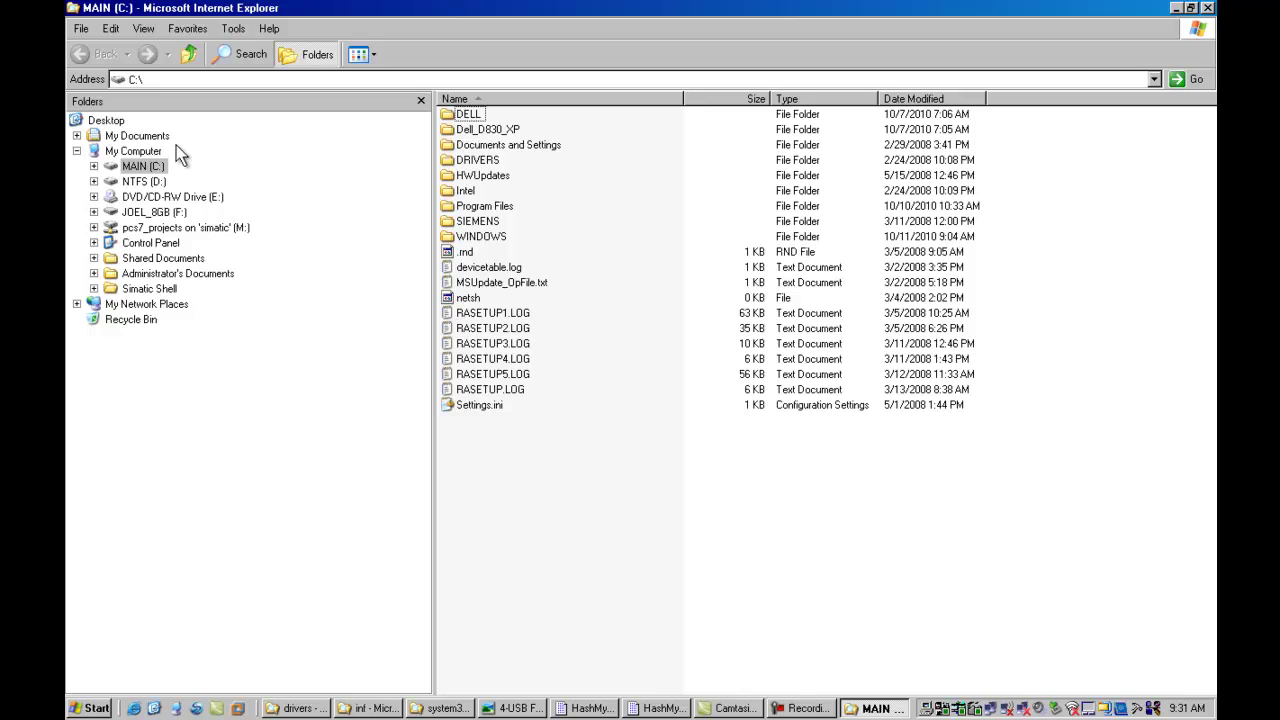
click(169, 215)
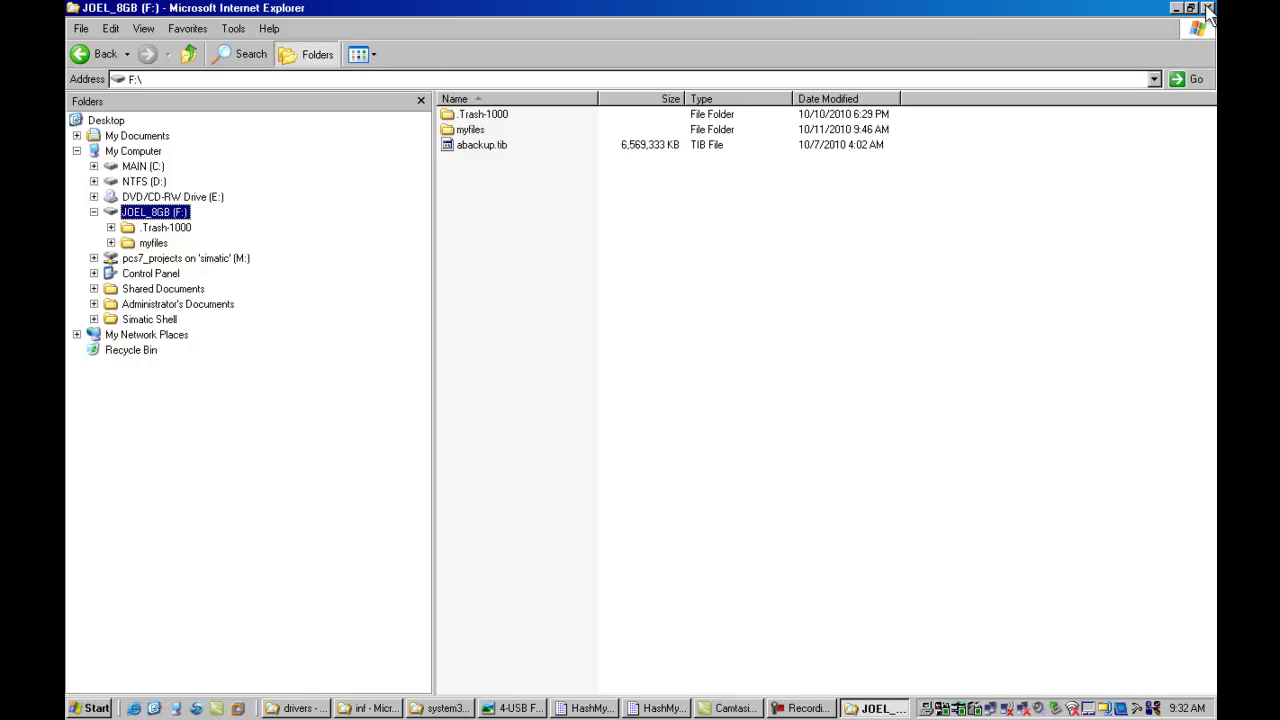
Close the JOEL_8GB window and select mrxcls.sys together with mrxnet.sys in the drivers folder
click(1208, 9)
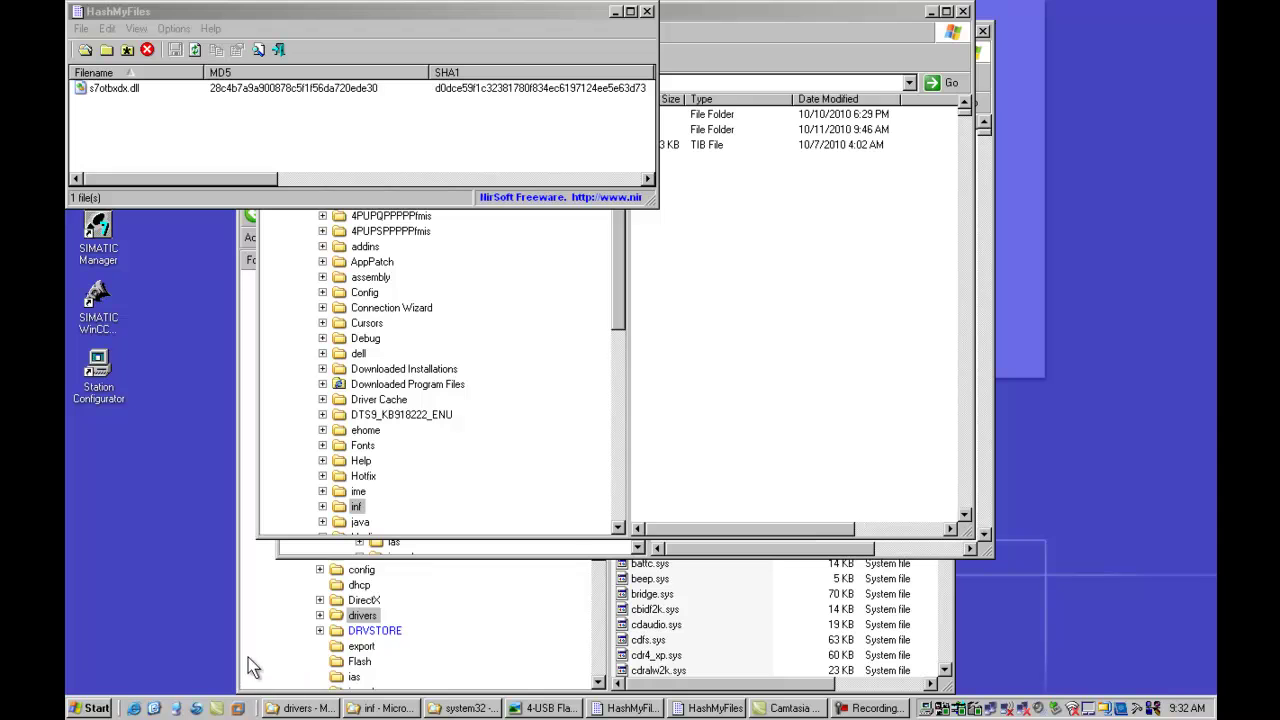
click(300, 707)
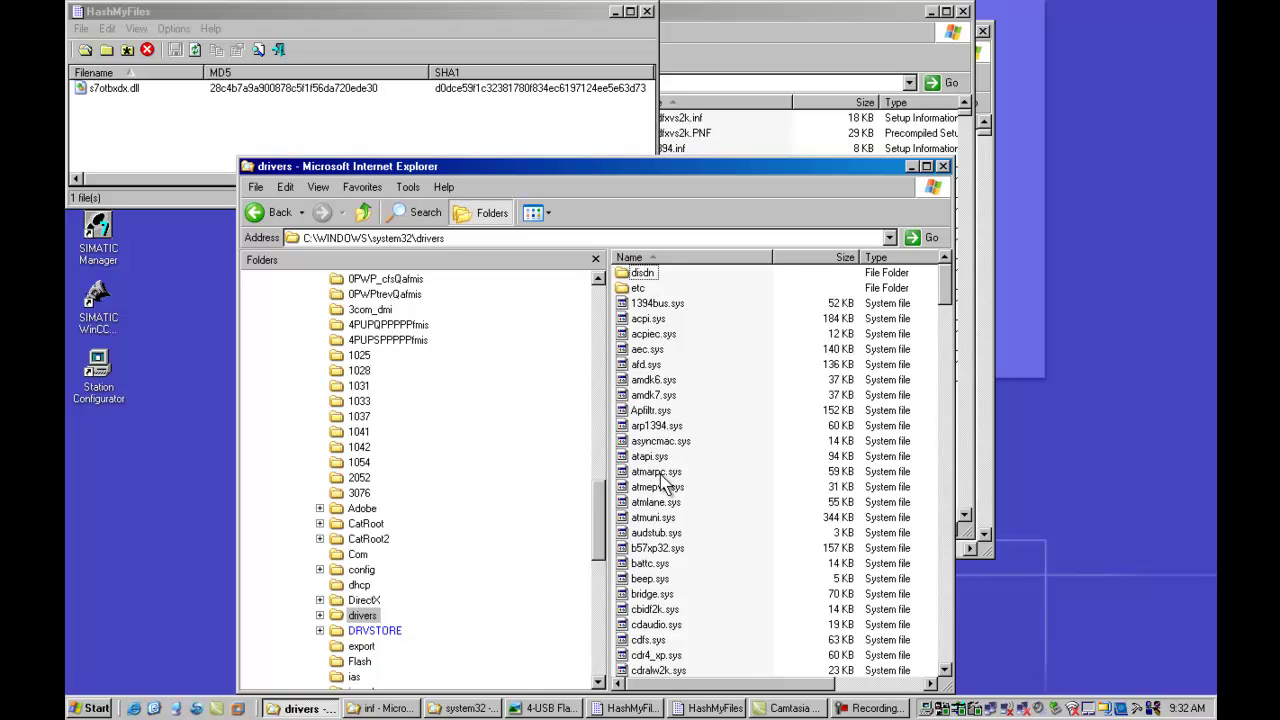
click(668, 473)
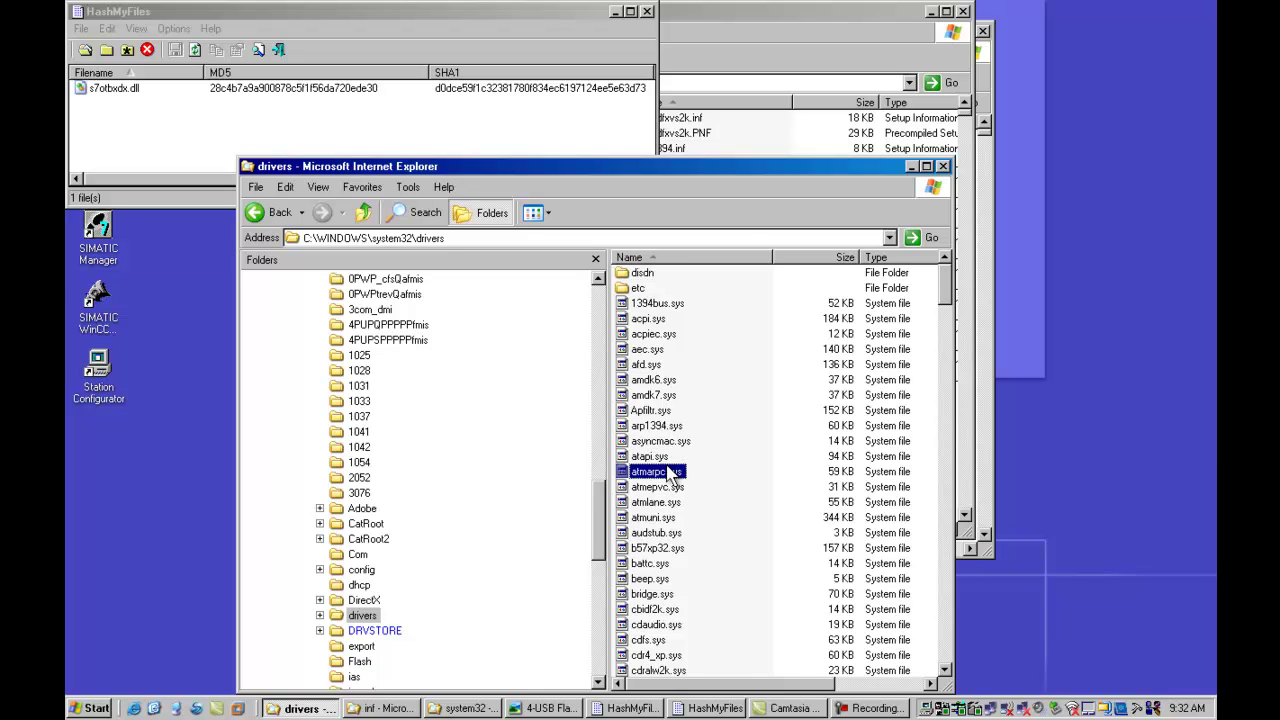
key(End)
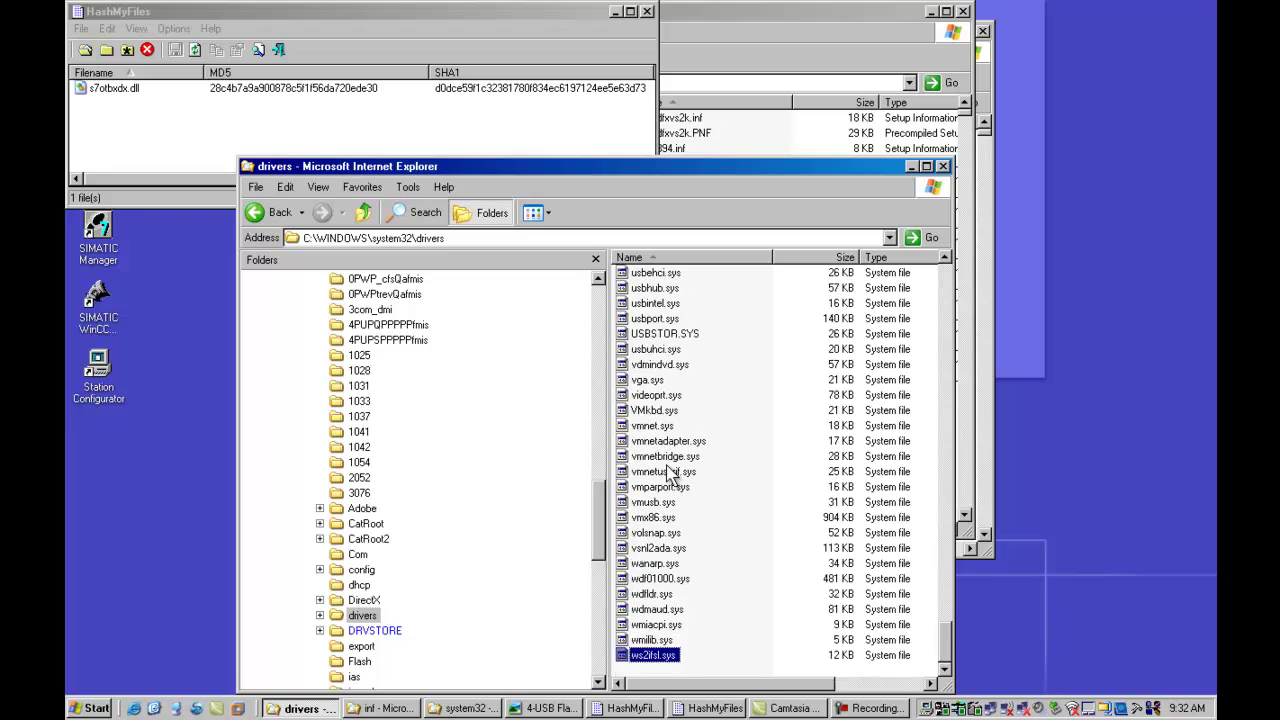
text(mr)
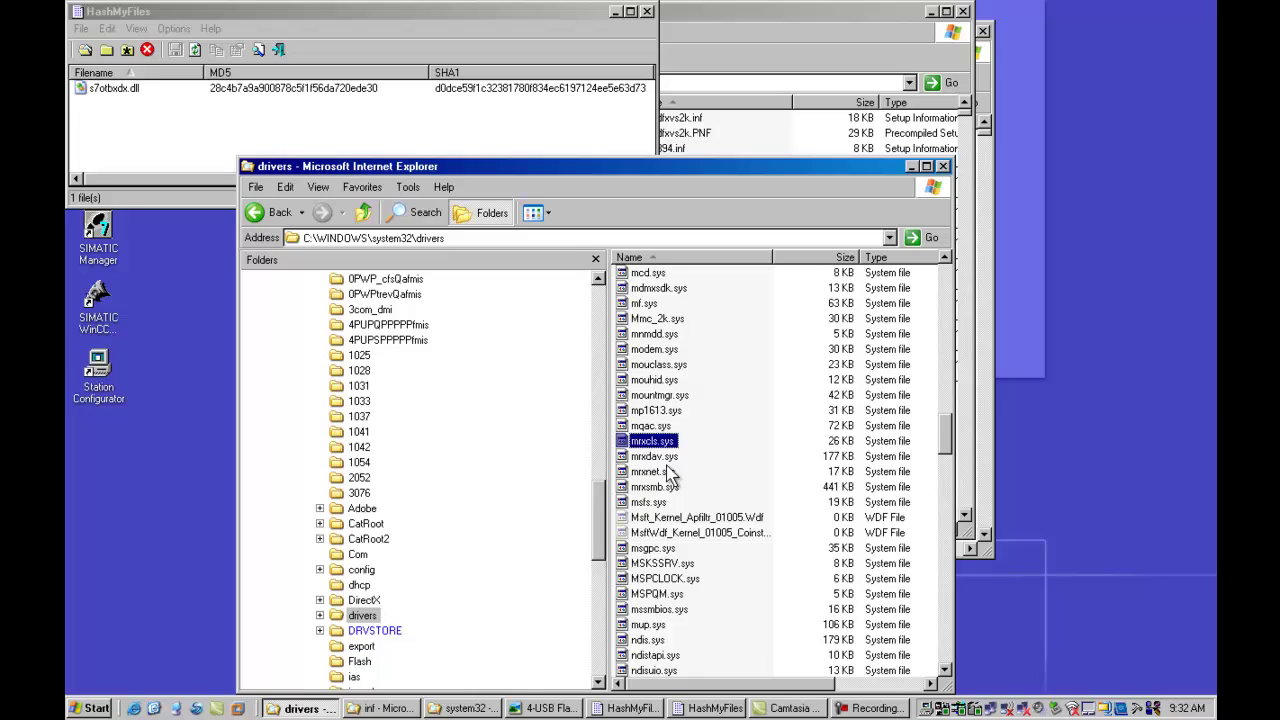
ctrl+click(668, 472)
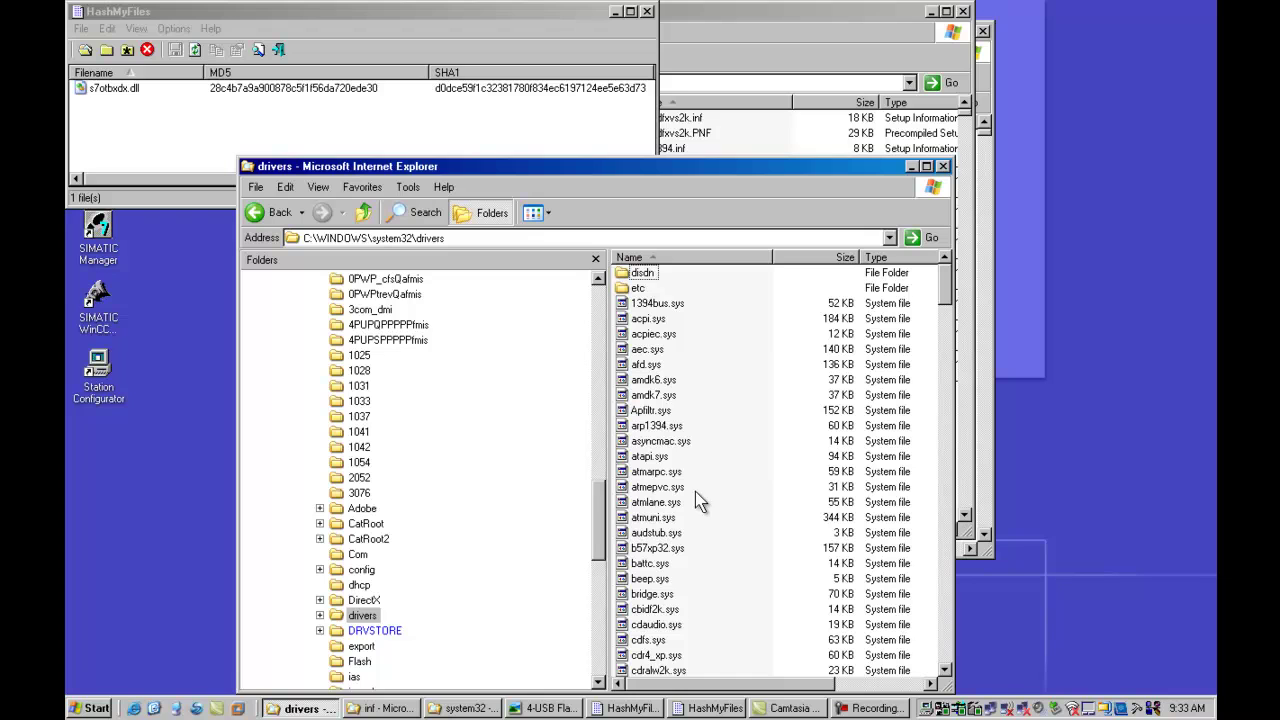
Jump to mrxcls.sys by typing mrx and open its Properties
click(686, 490)
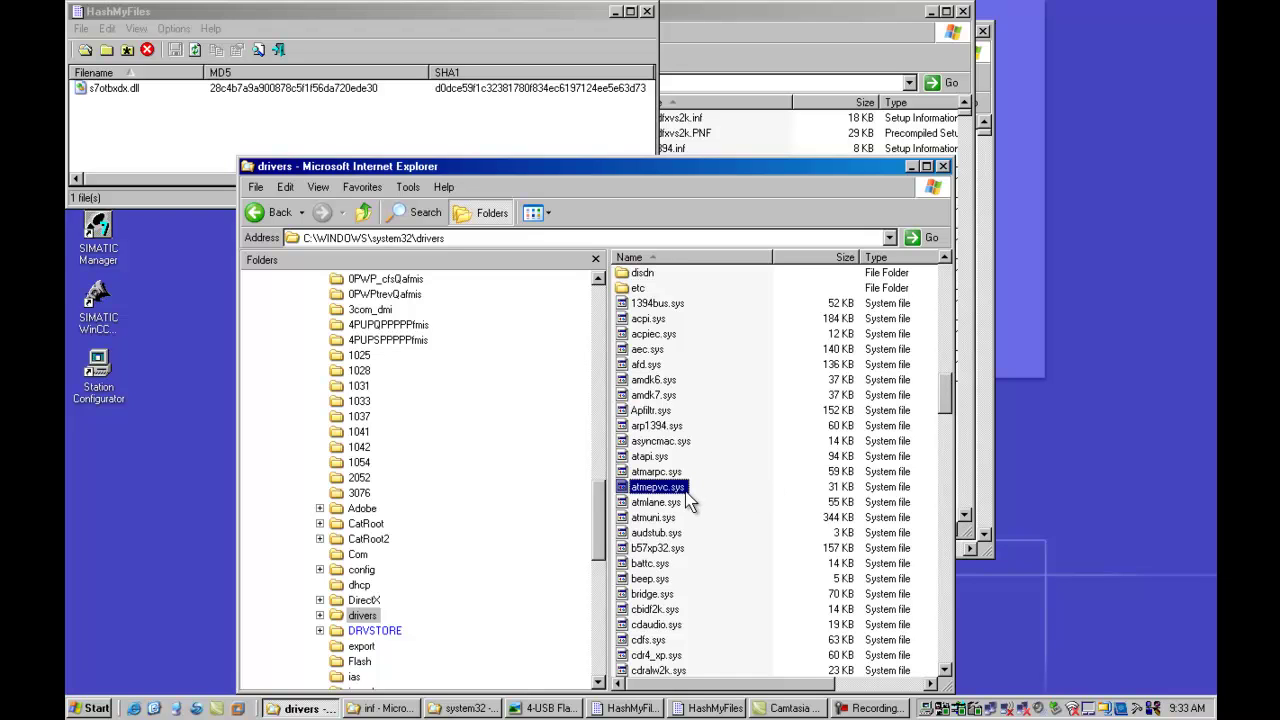
text(mrx)
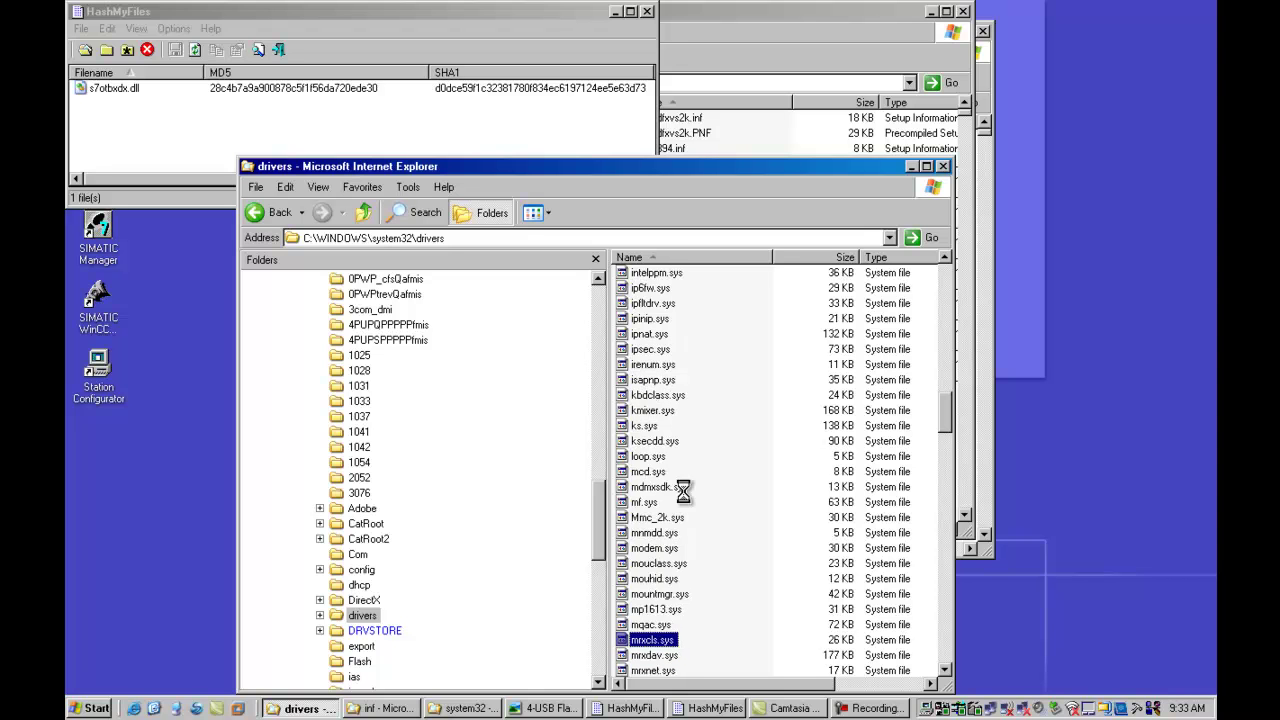
key(alt+Return)
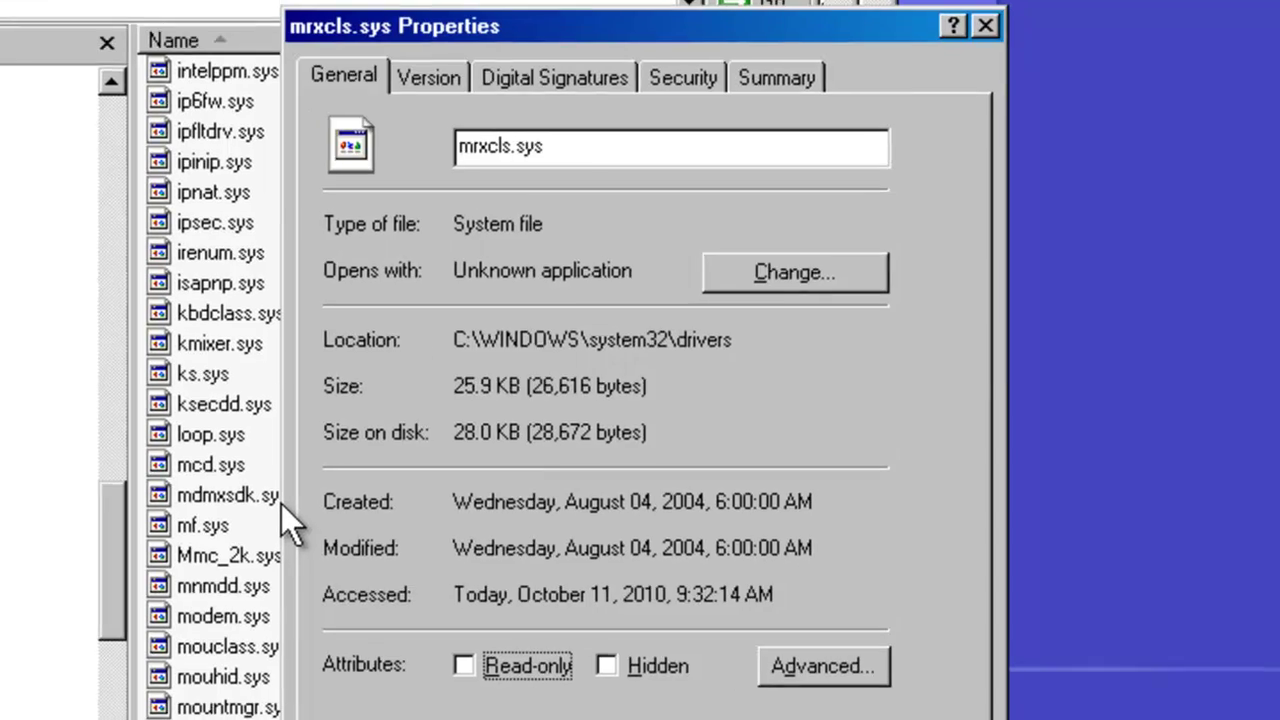
Check mrxcls.sys's Digital Signatures with Name of signer widened, then close its properties
key(ctrl+Tab)
key(ctrl+Tab)
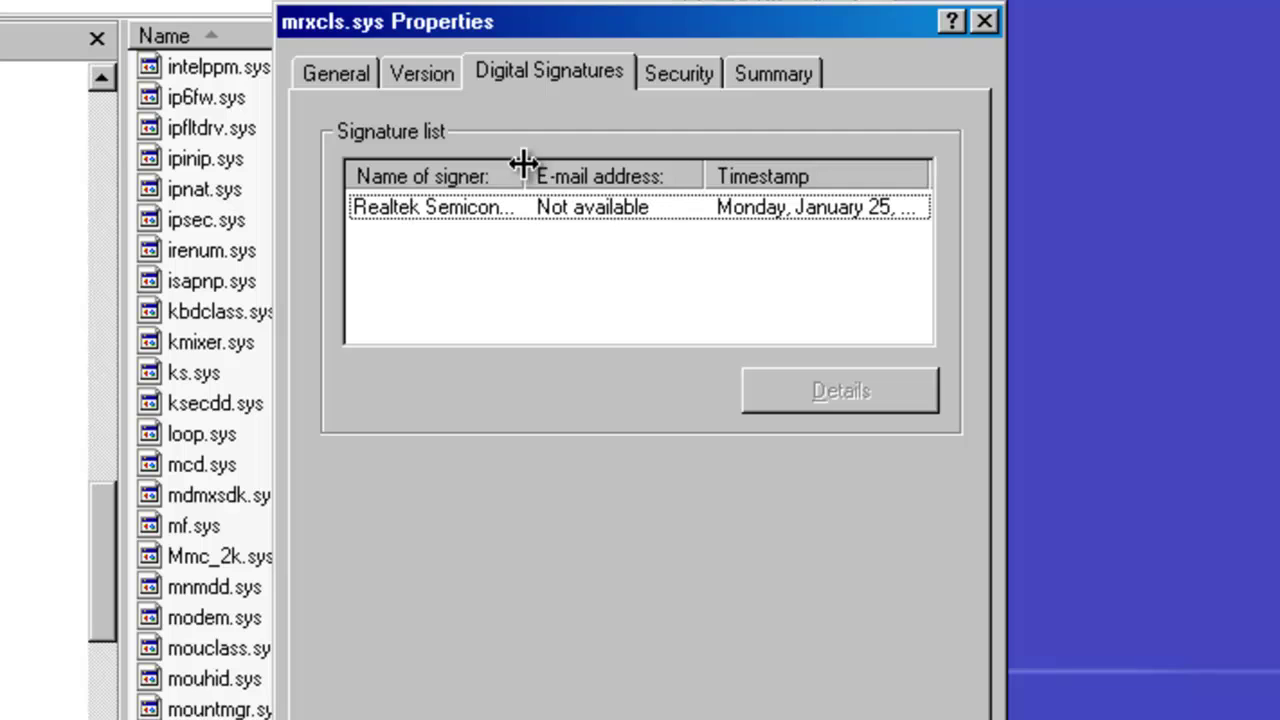
drag(518, 172, 620, 177)
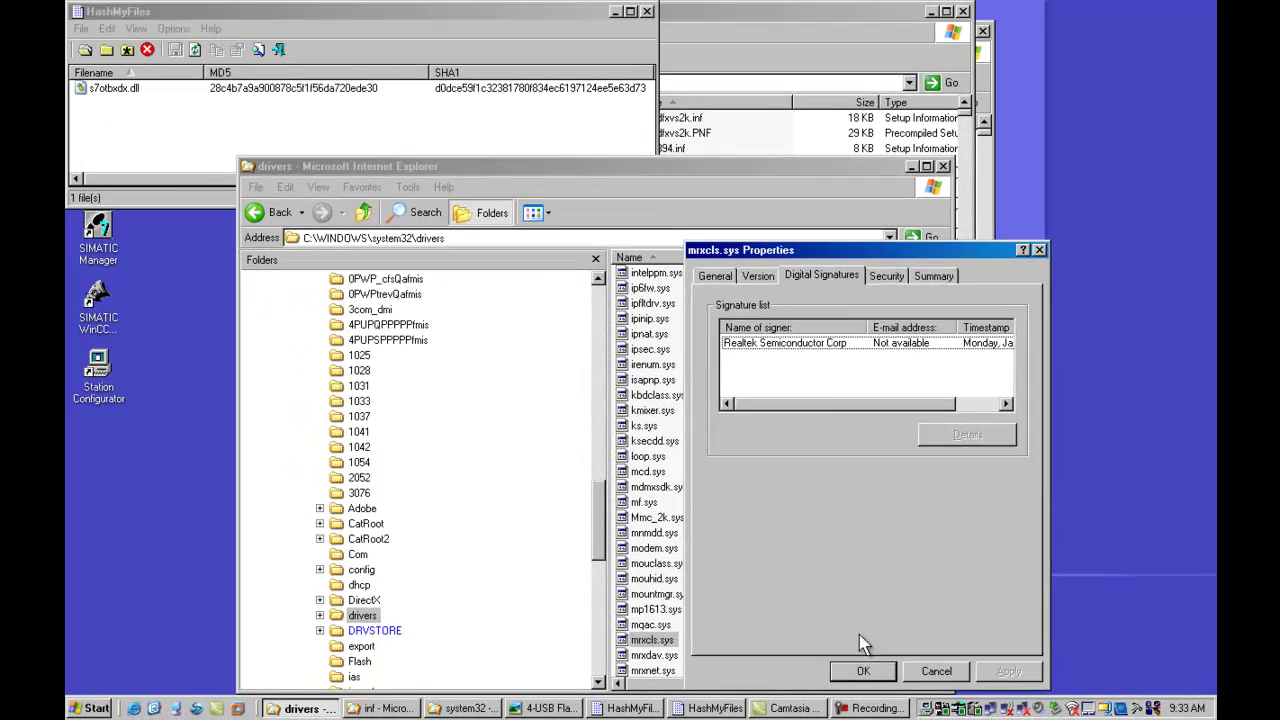
click(849, 675)
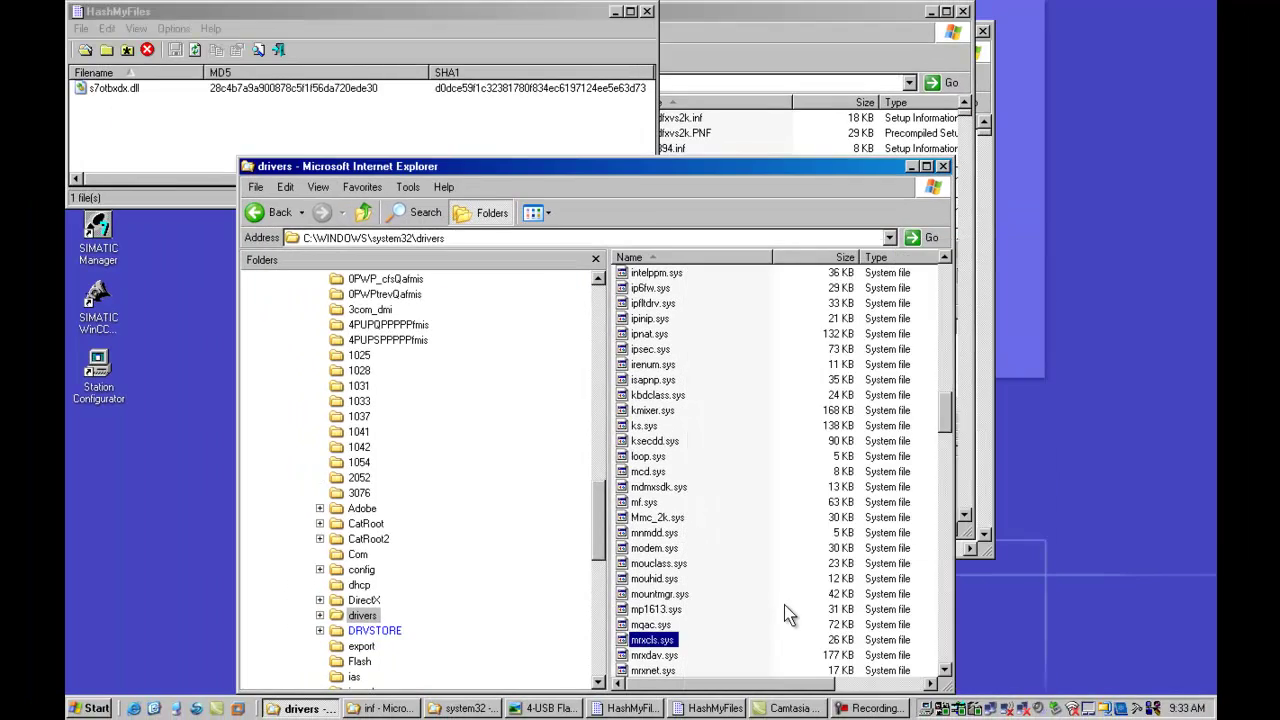
Open mrxnet.sys's properties, confirm its Realtek Semiconductor signature, and close them
key(Down)
key(Down)
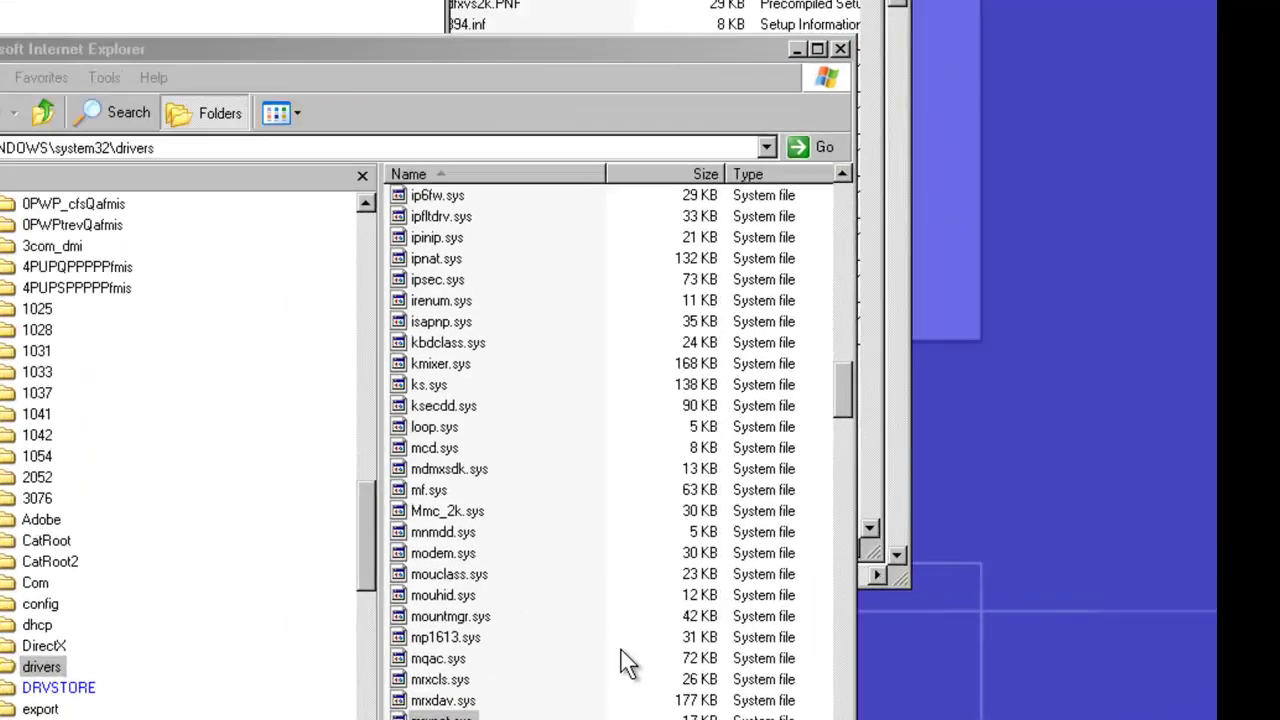
key(alt+Return)
key(ctrl+Tab)
key(ctrl+Tab)
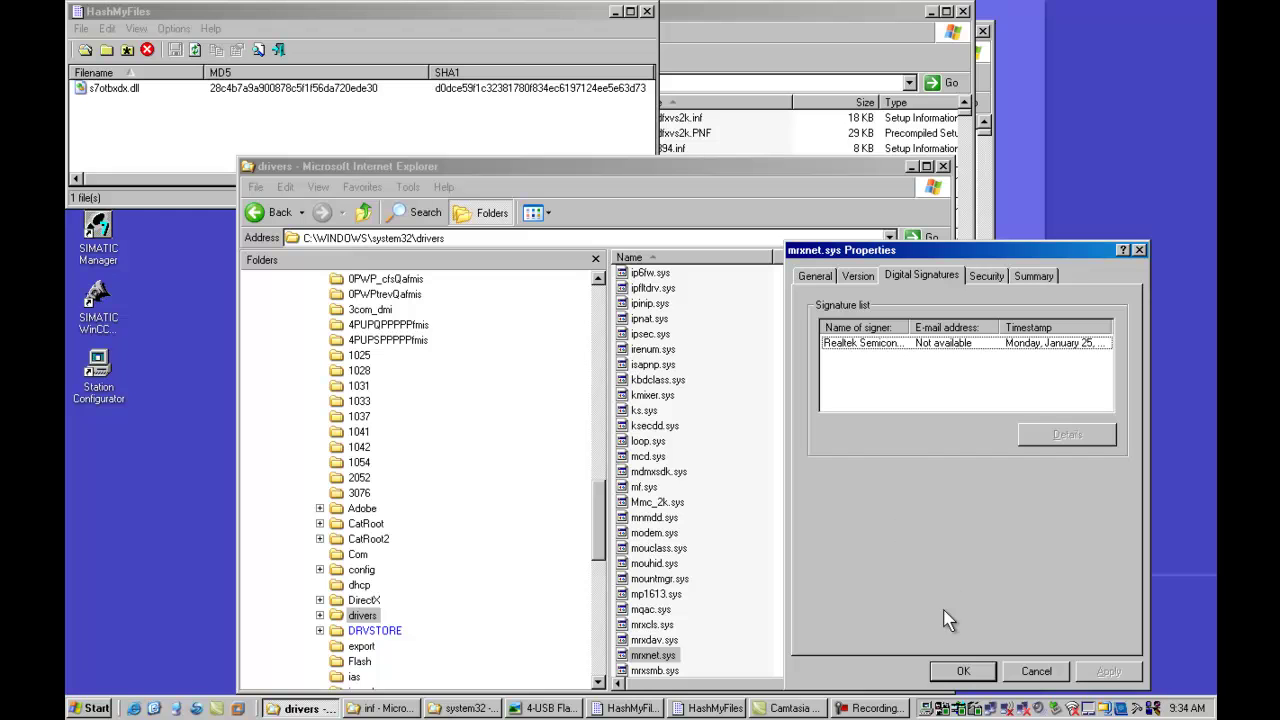
click(956, 671)
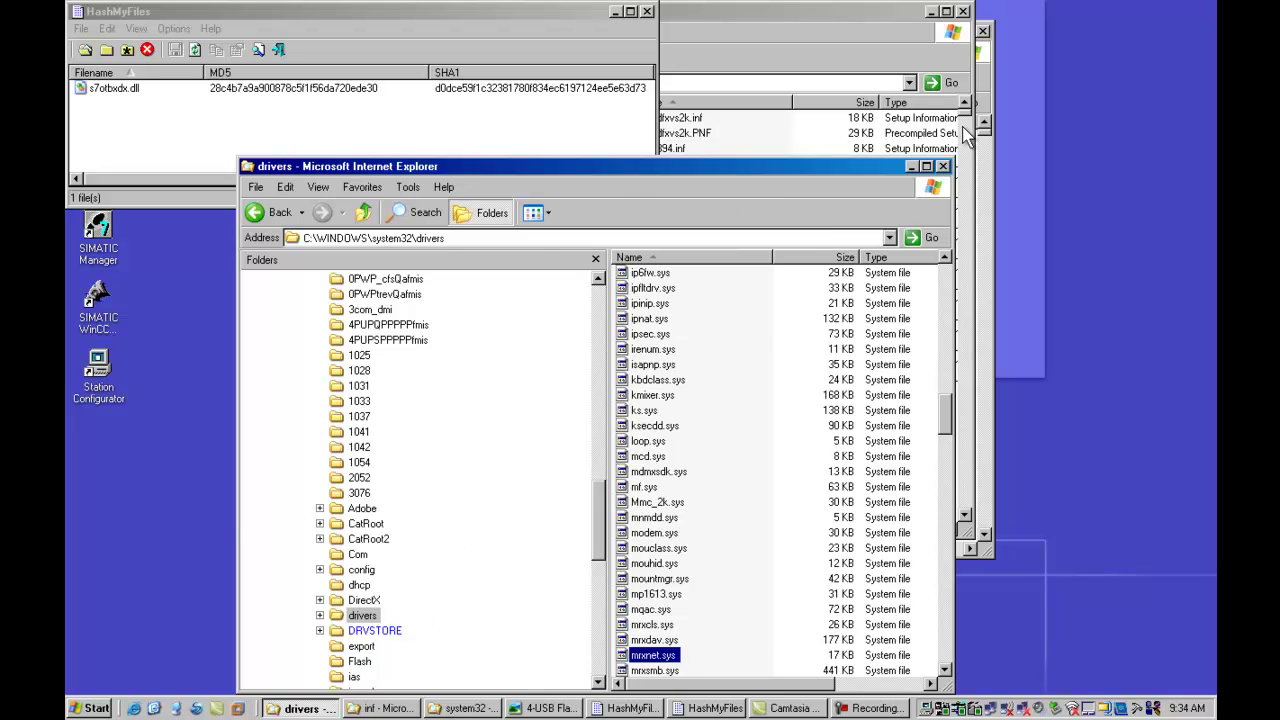
Close the drivers window and return to the inf file list, cancelling the accidental rename and jumping to the 'e' entries
click(942, 166)
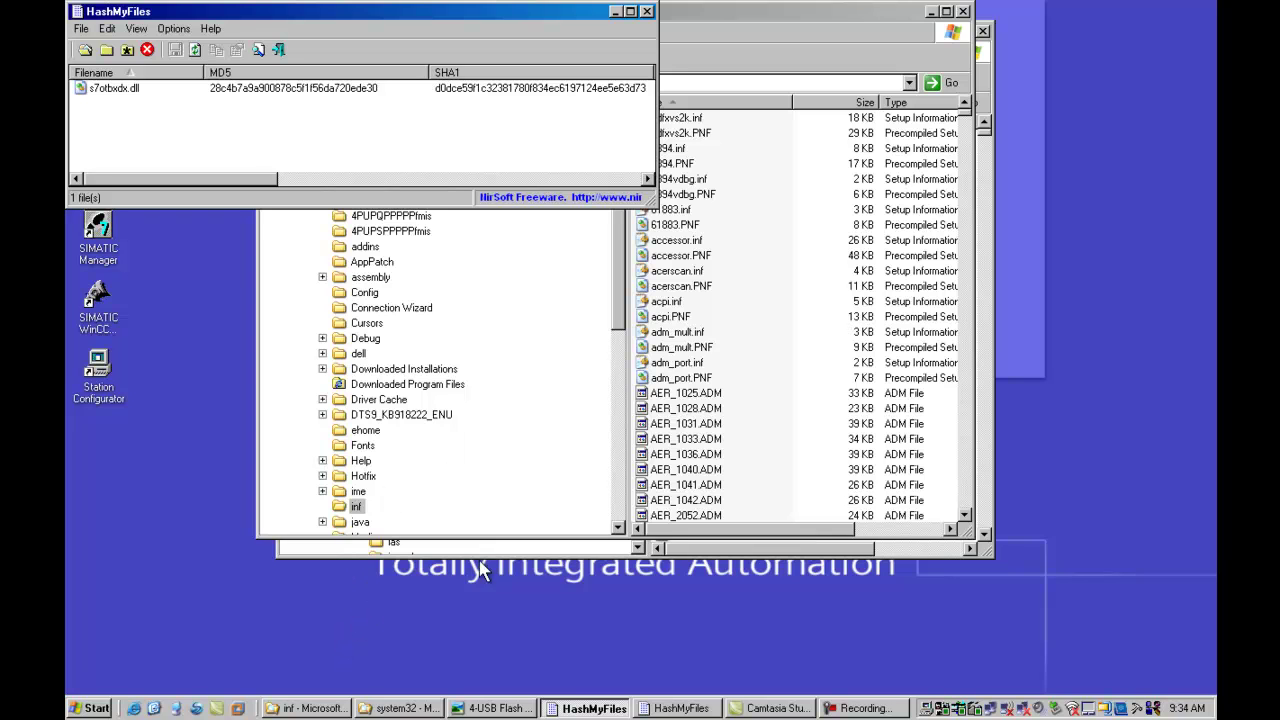
click(704, 422)
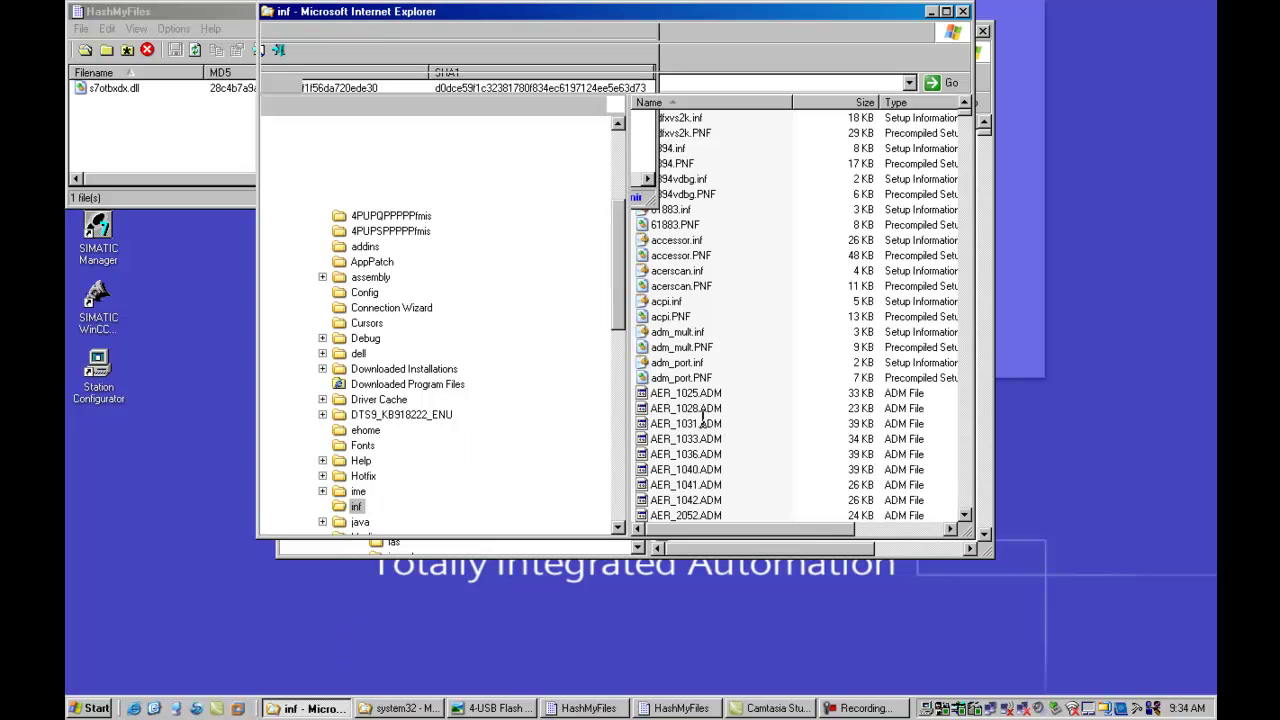
click(704, 423)
key(Escape)
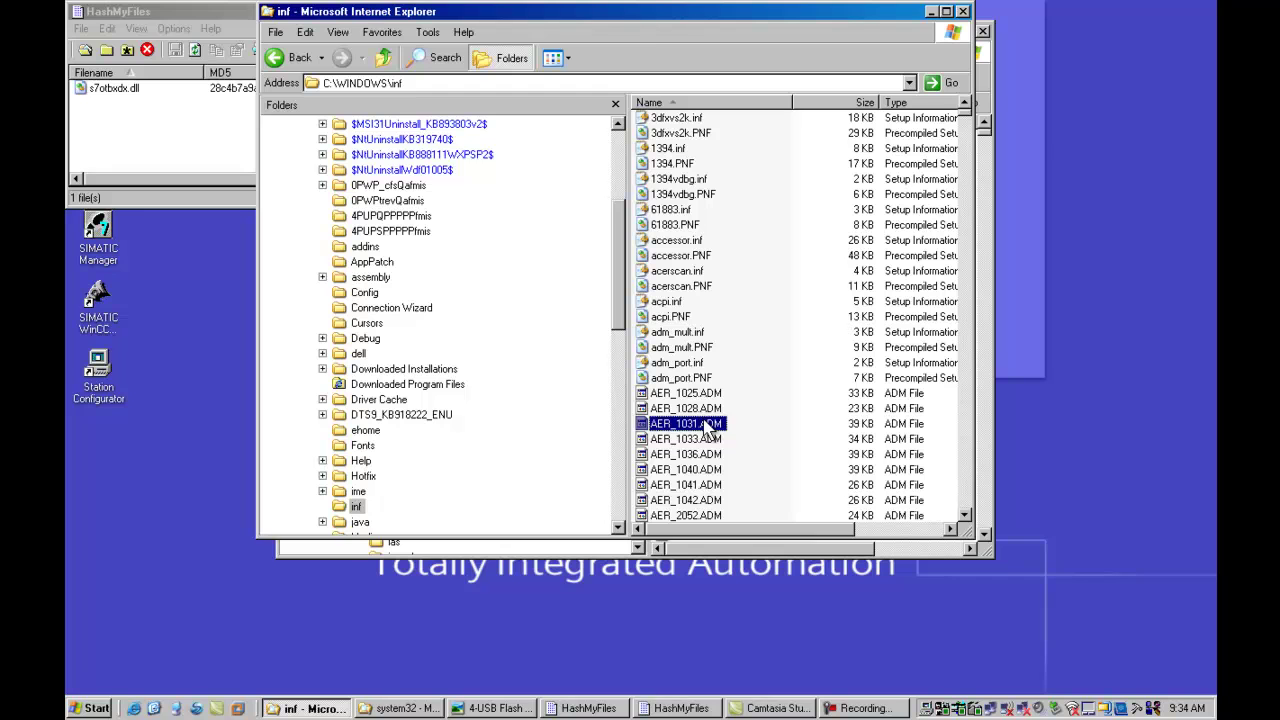
key(e)
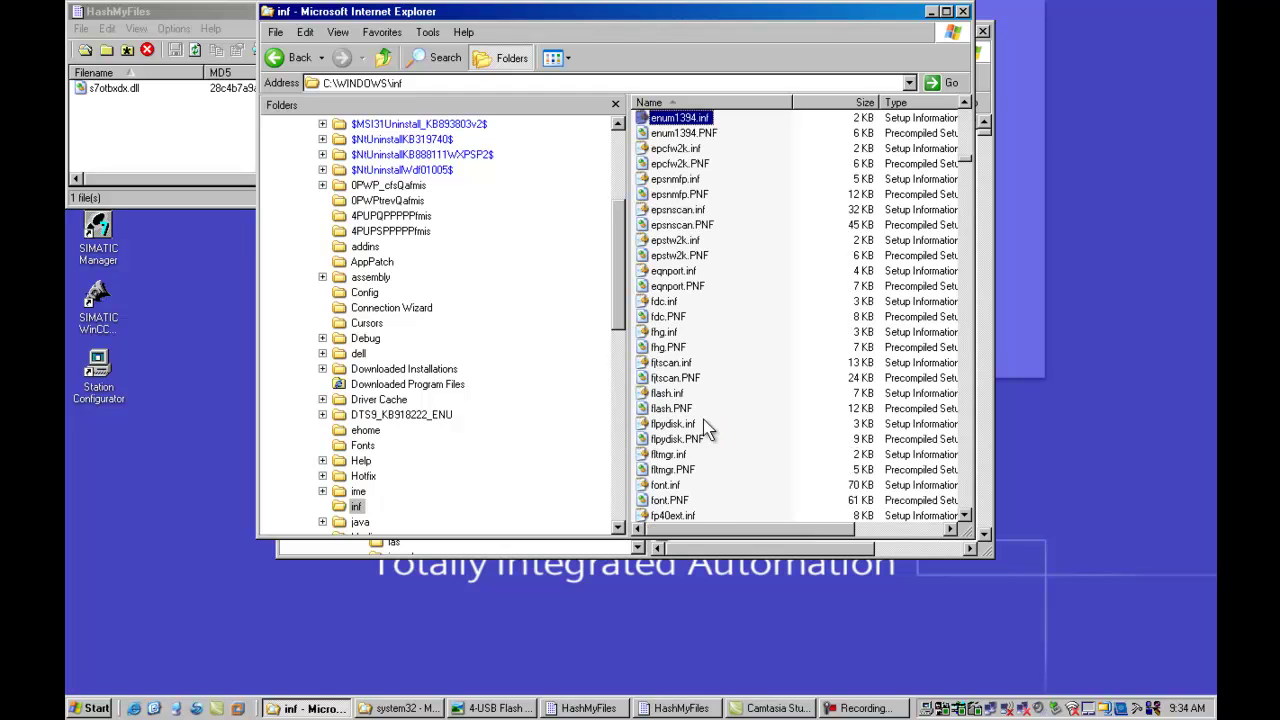
scroll(705, 428, down, 15)
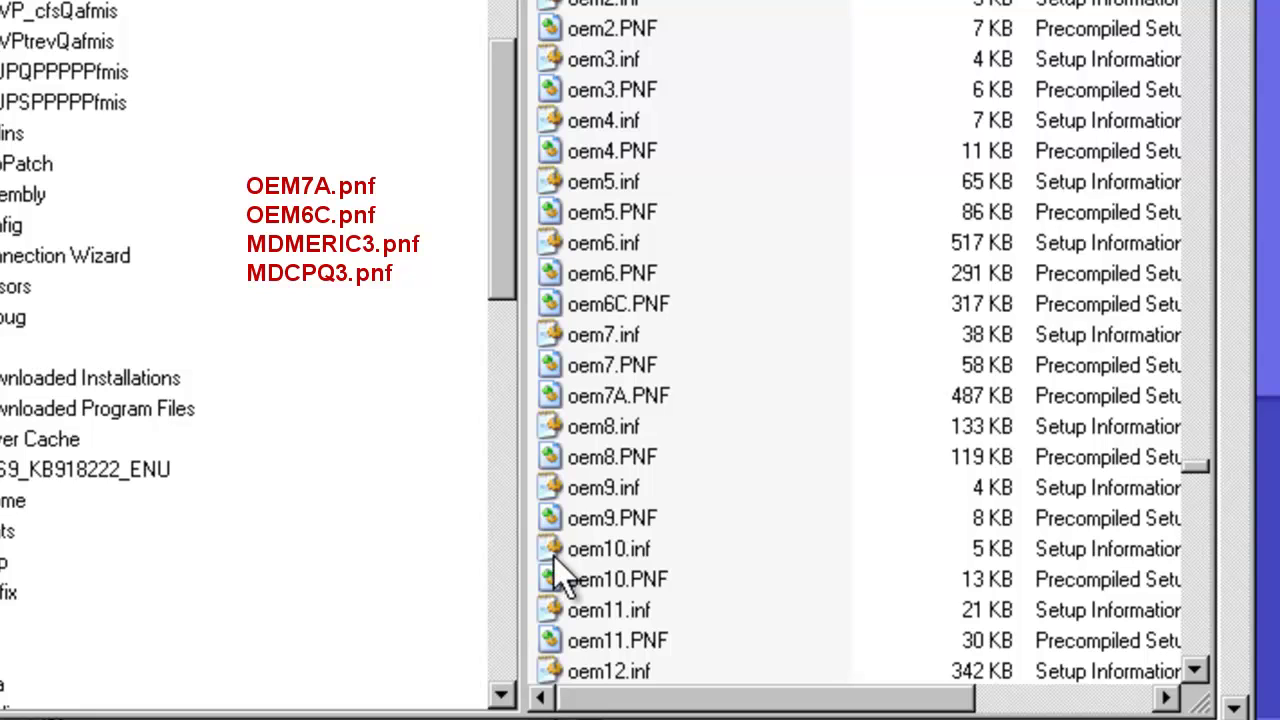
Select the new oem6C.PNF and oem7A.PNF files, then jump on to the mdm files
click(652, 306)
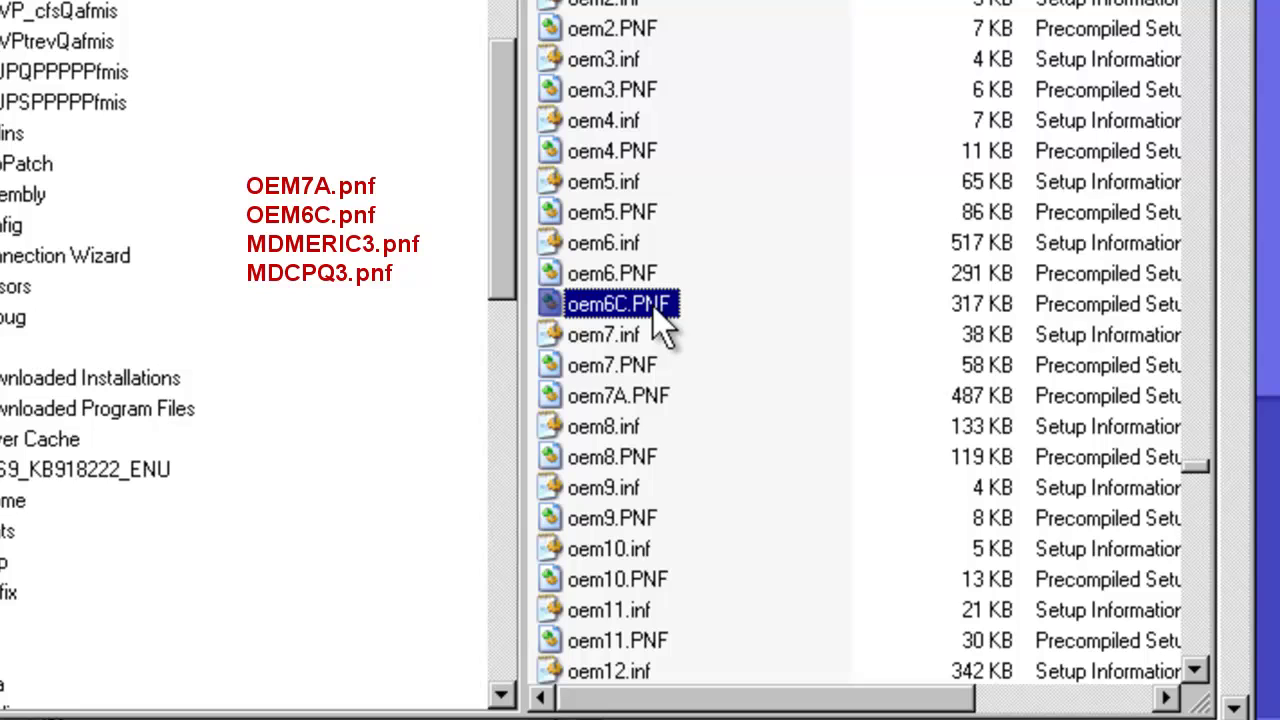
ctrl+click(625, 401)
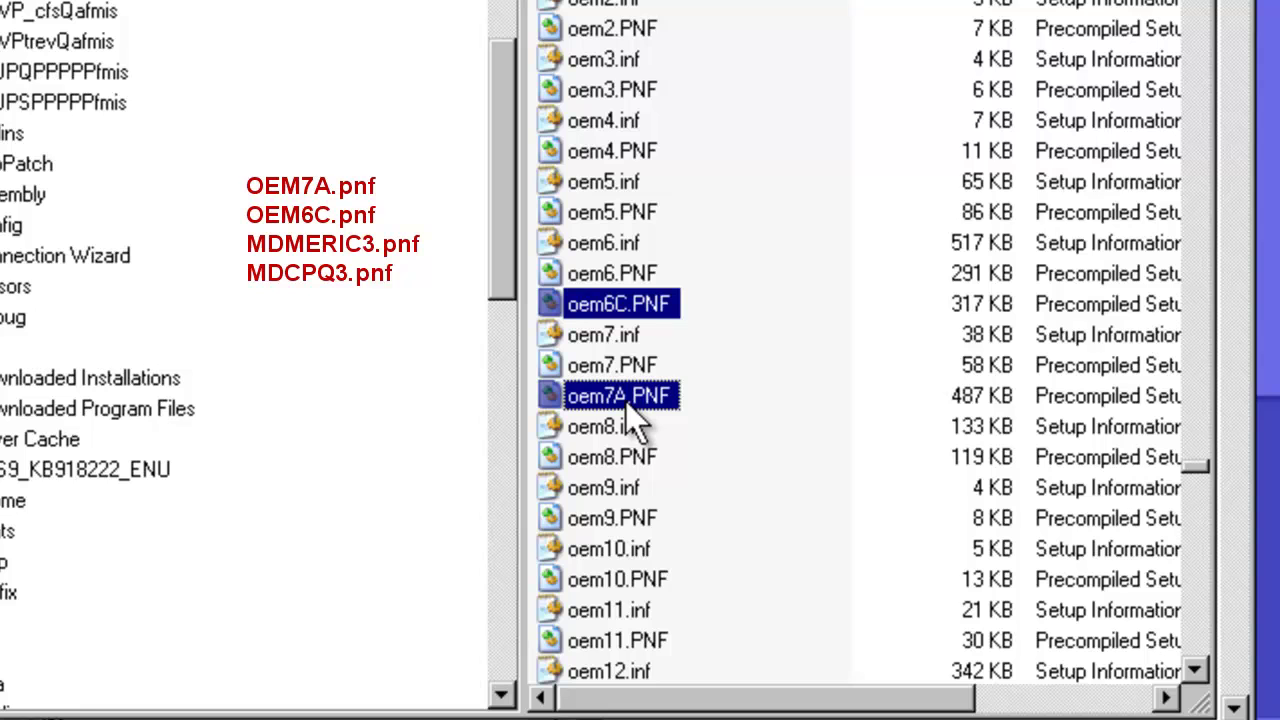
key(Down)
key(Down)
key(Down)
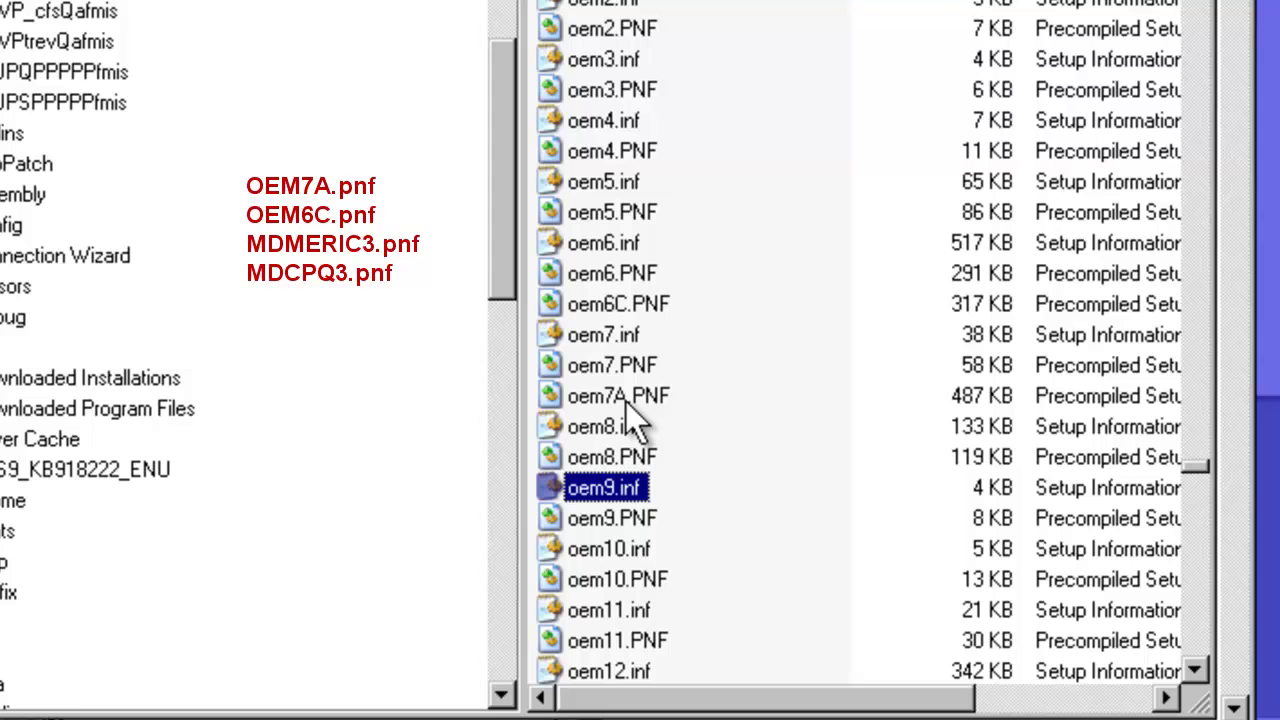
text(mdm)
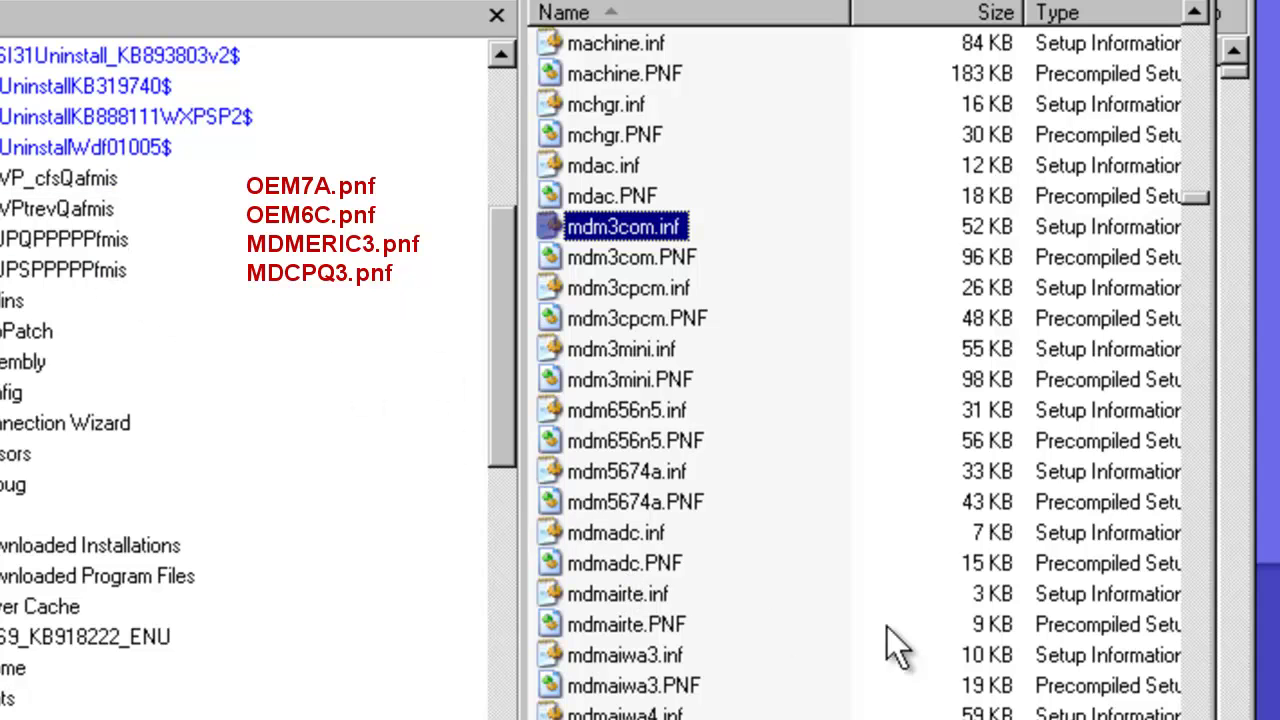
Page down the inf list and select the suspicious 1 KB mdmeric3.PNF
click(1195, 460)
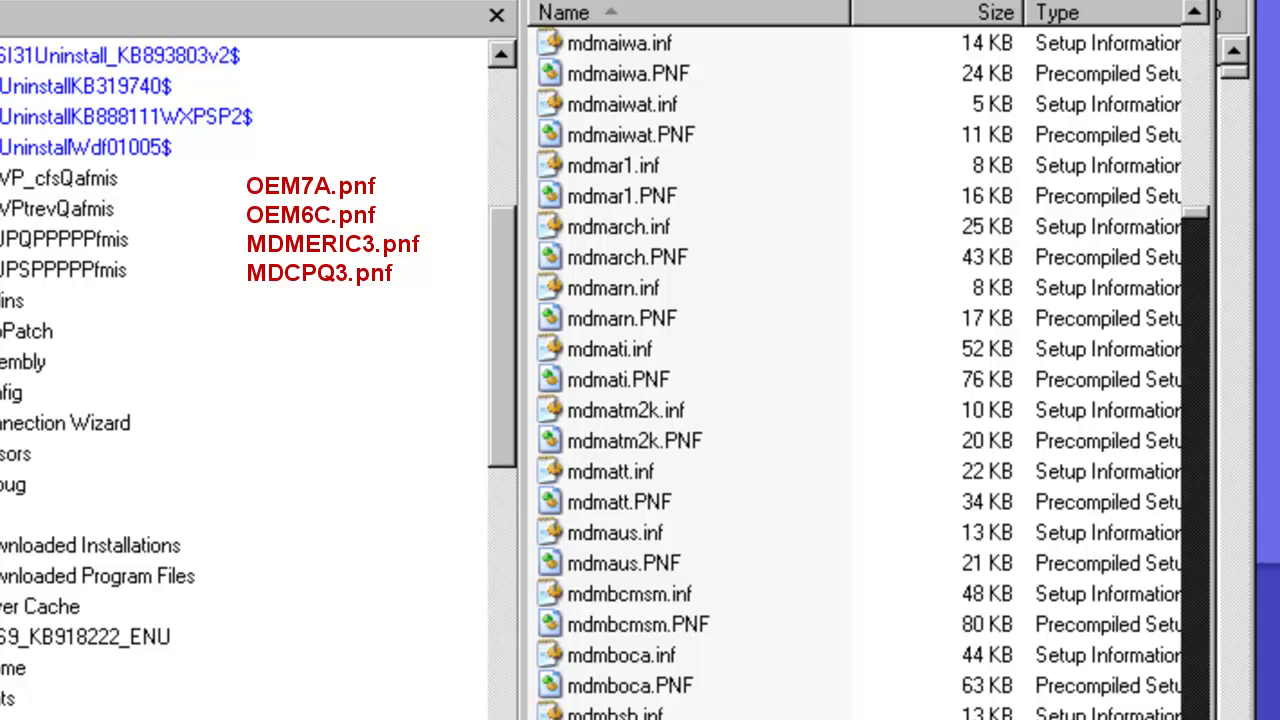
click(1195, 460)
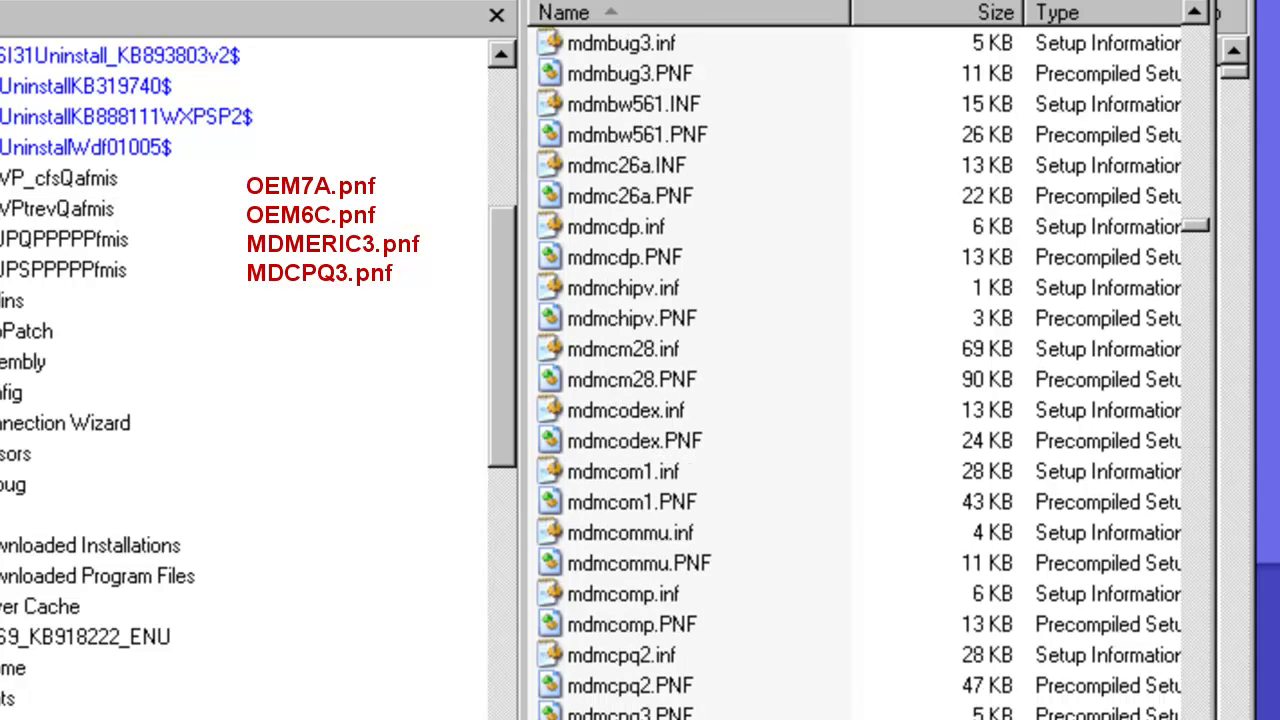
click(1195, 460)
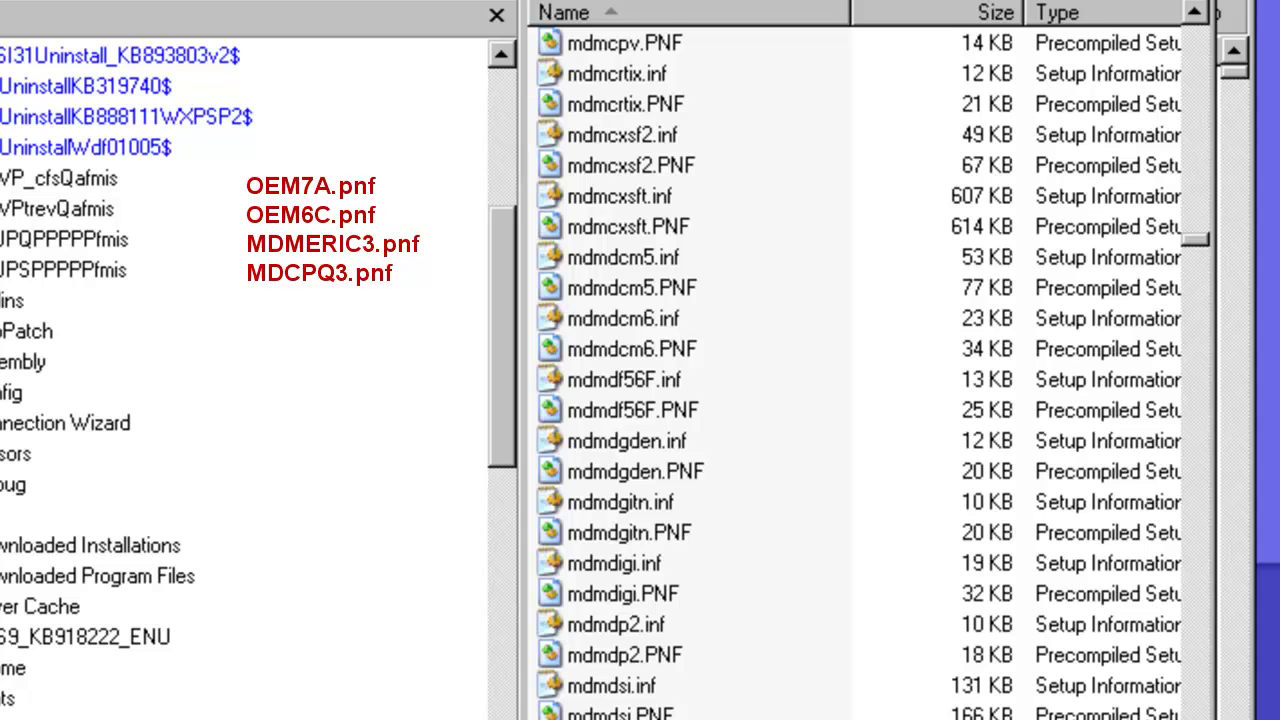
click(1195, 460)
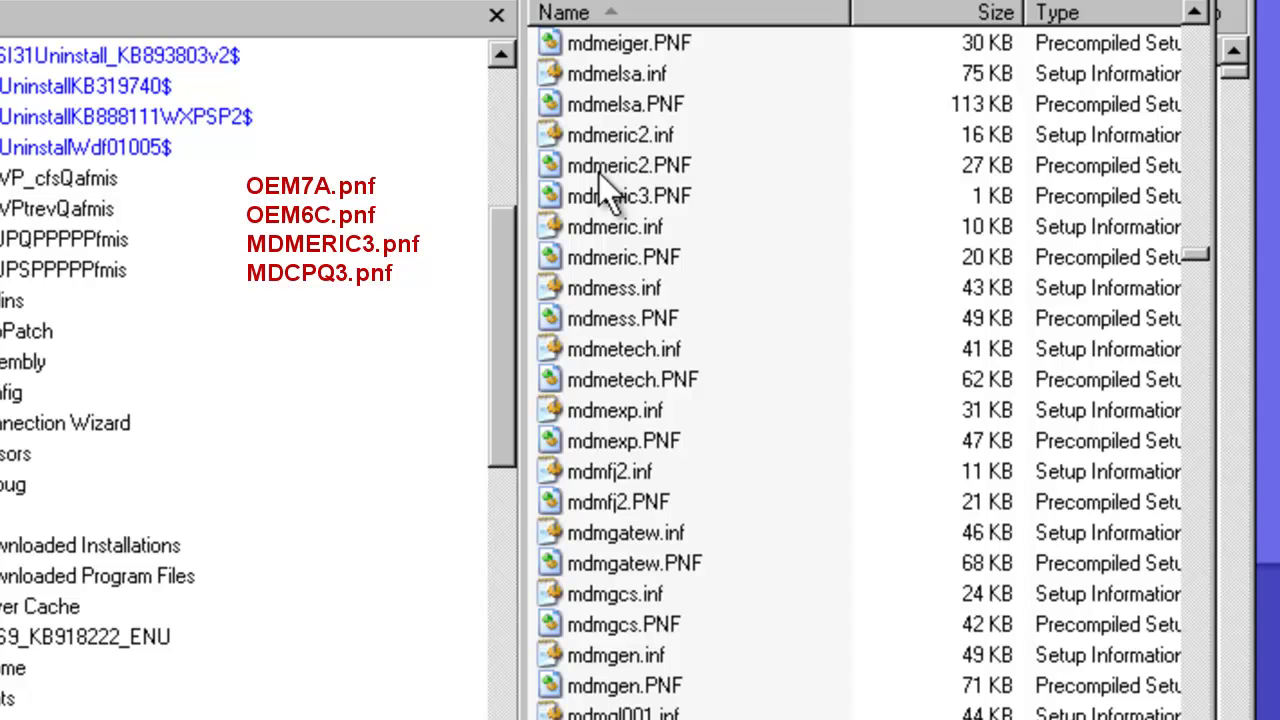
click(600, 198)
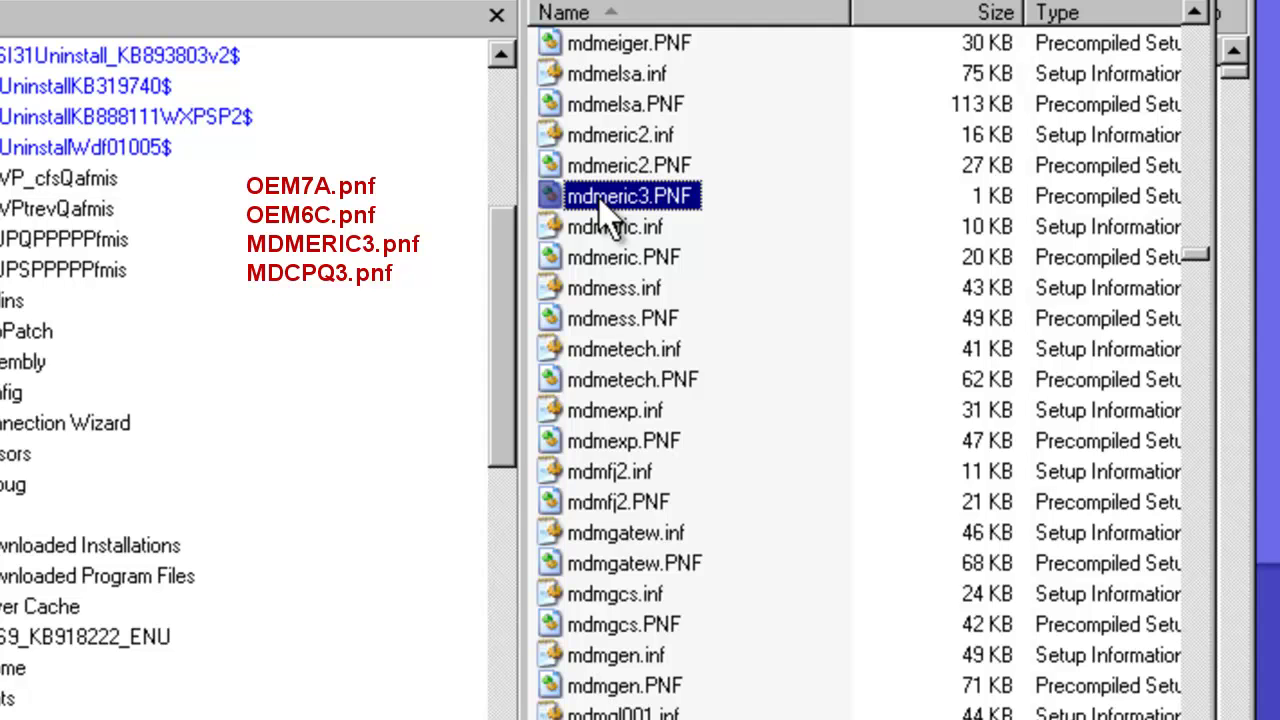
Jump to the mdmcpq entries by typing 'mdmcpq' and select the 5 KB mdmcpq3.PNF
text(mdmcpq)
key(Up)
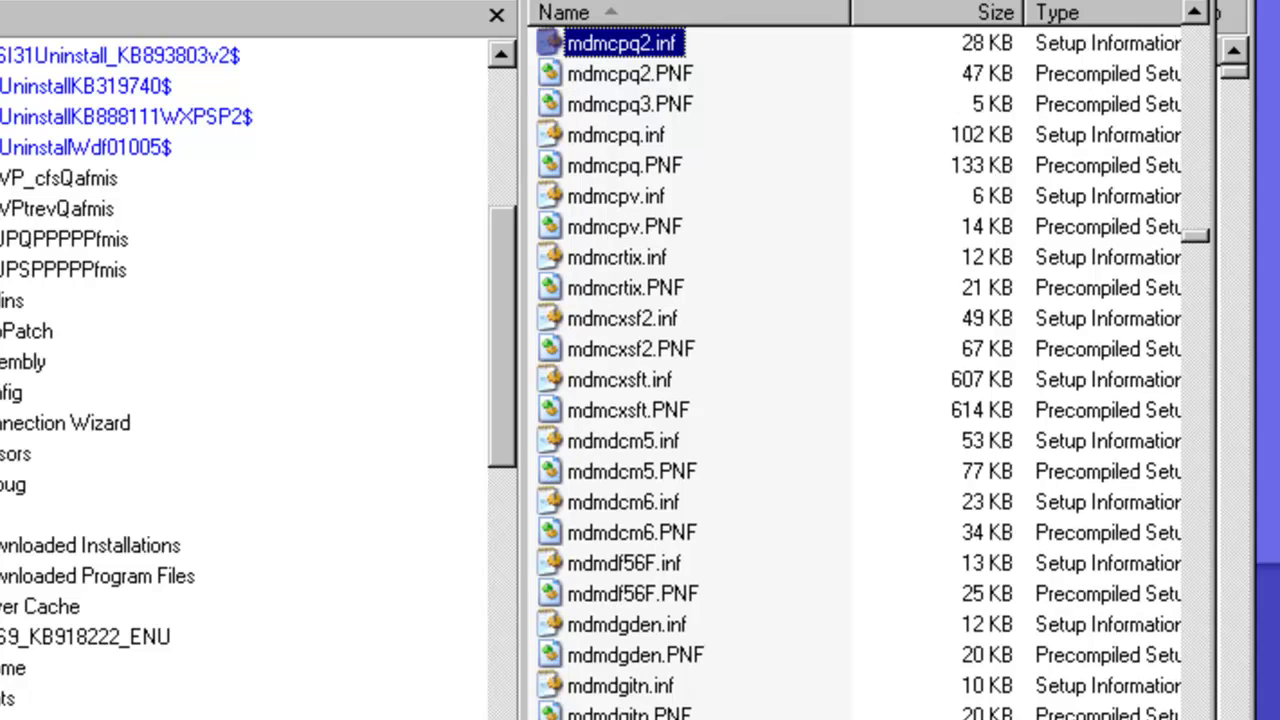
key(Down)
key(Down)
key(Down)
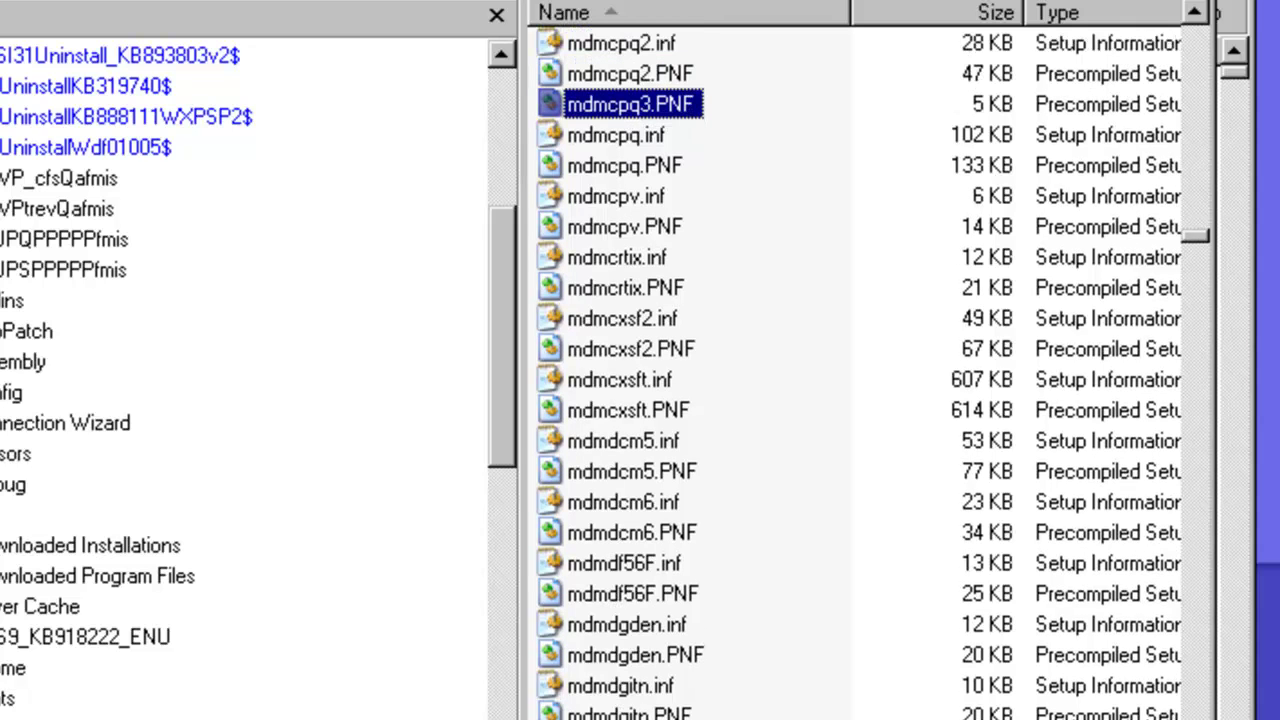
key(Up)
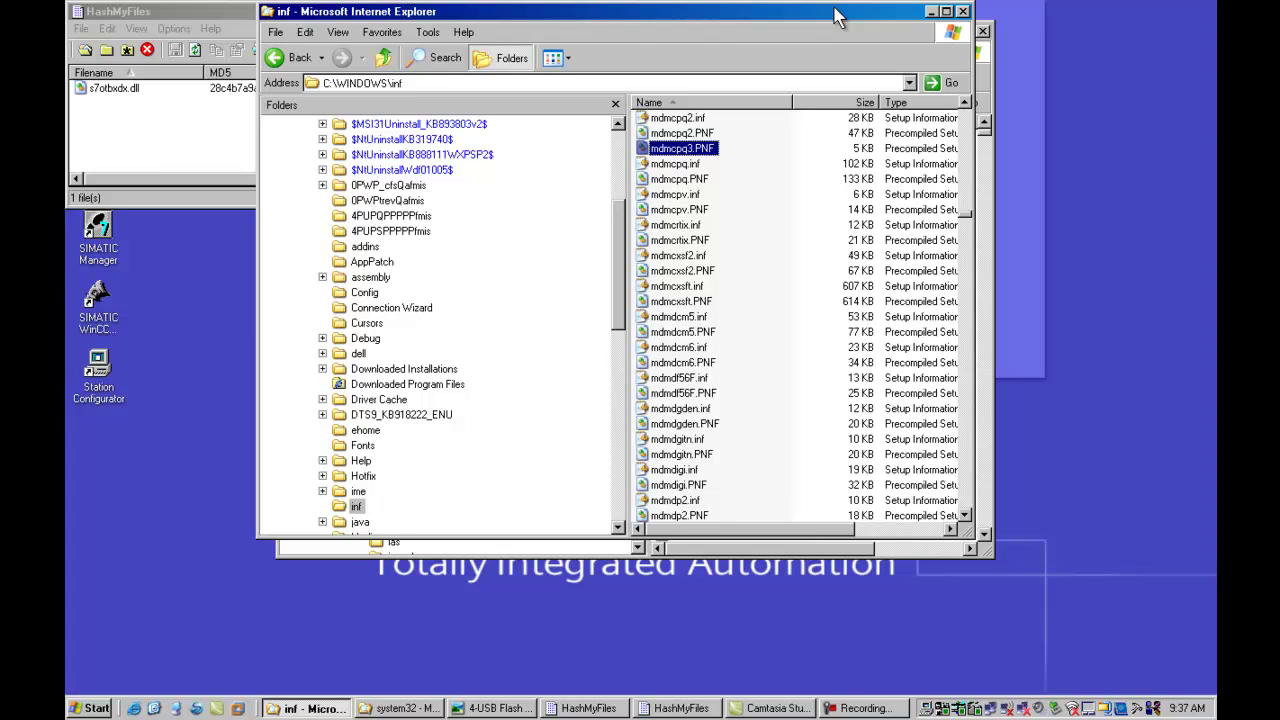
Close the inf window and compare the 292 KB s7otbxdx.dll with the 785 KB s7otbxsx.dll in system32, ending with s7otbxdx.dll selected
click(963, 11)
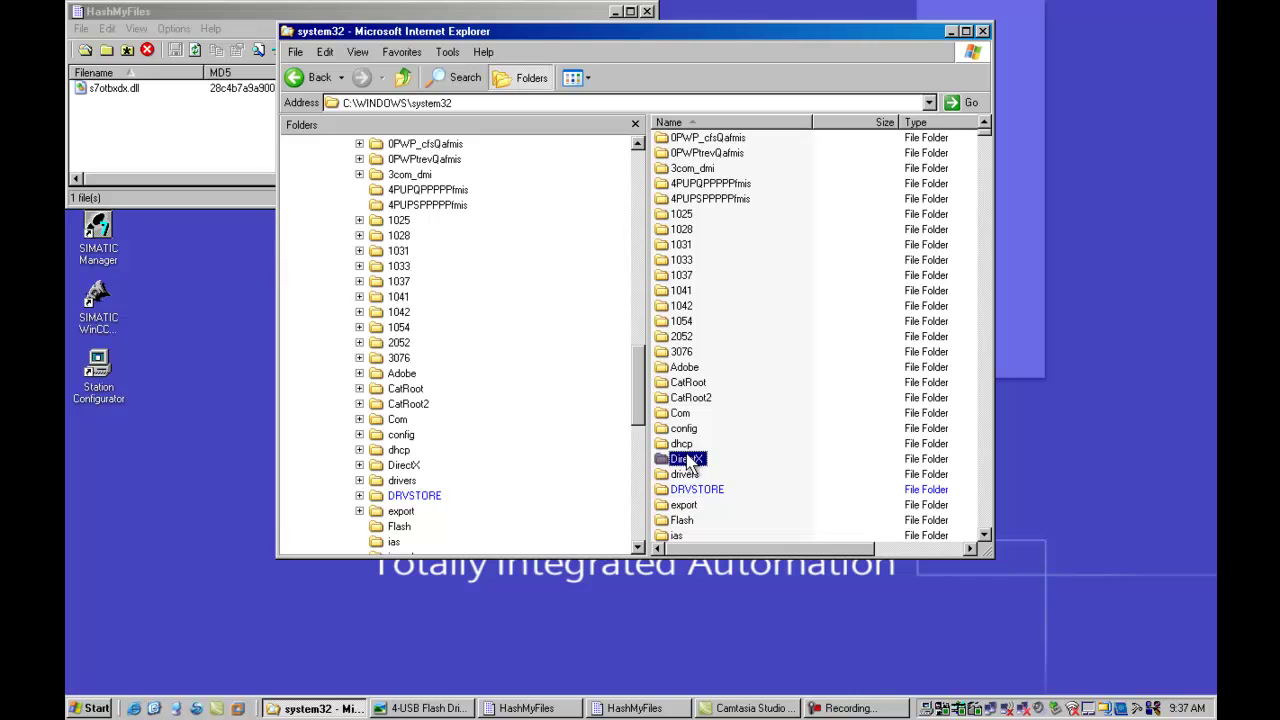
scroll(689, 466, down, 5)
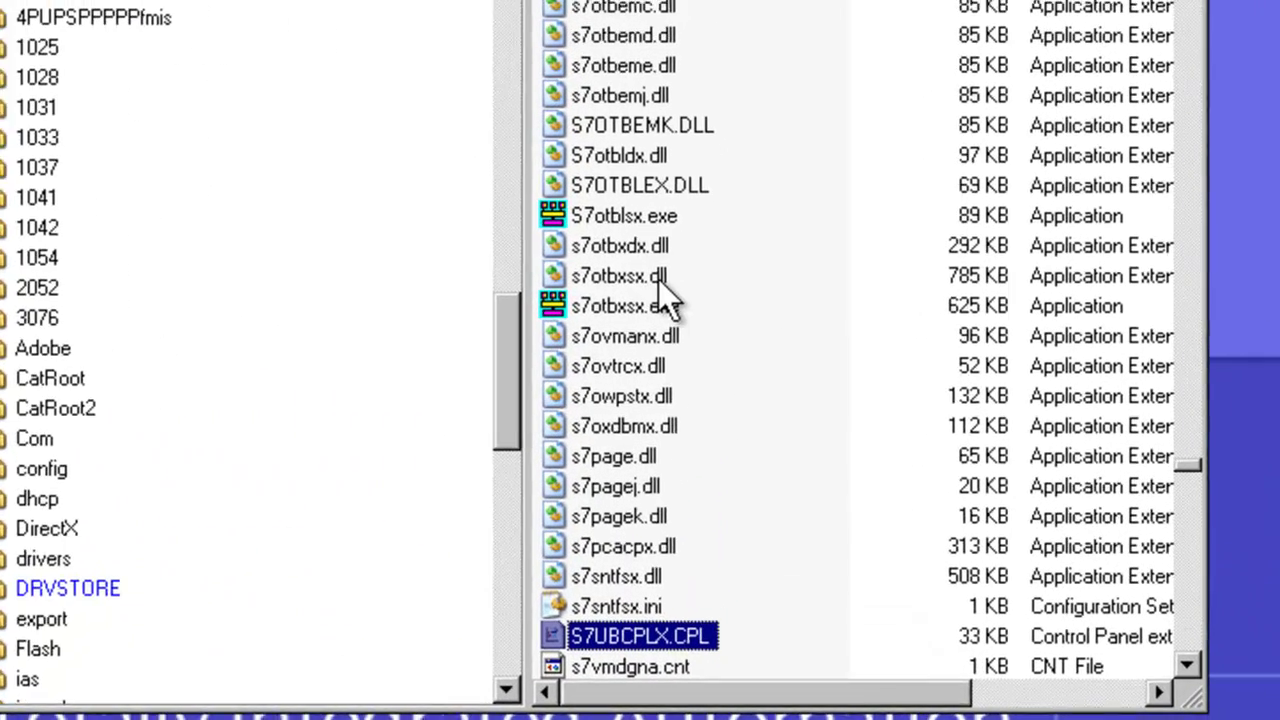
click(636, 278)
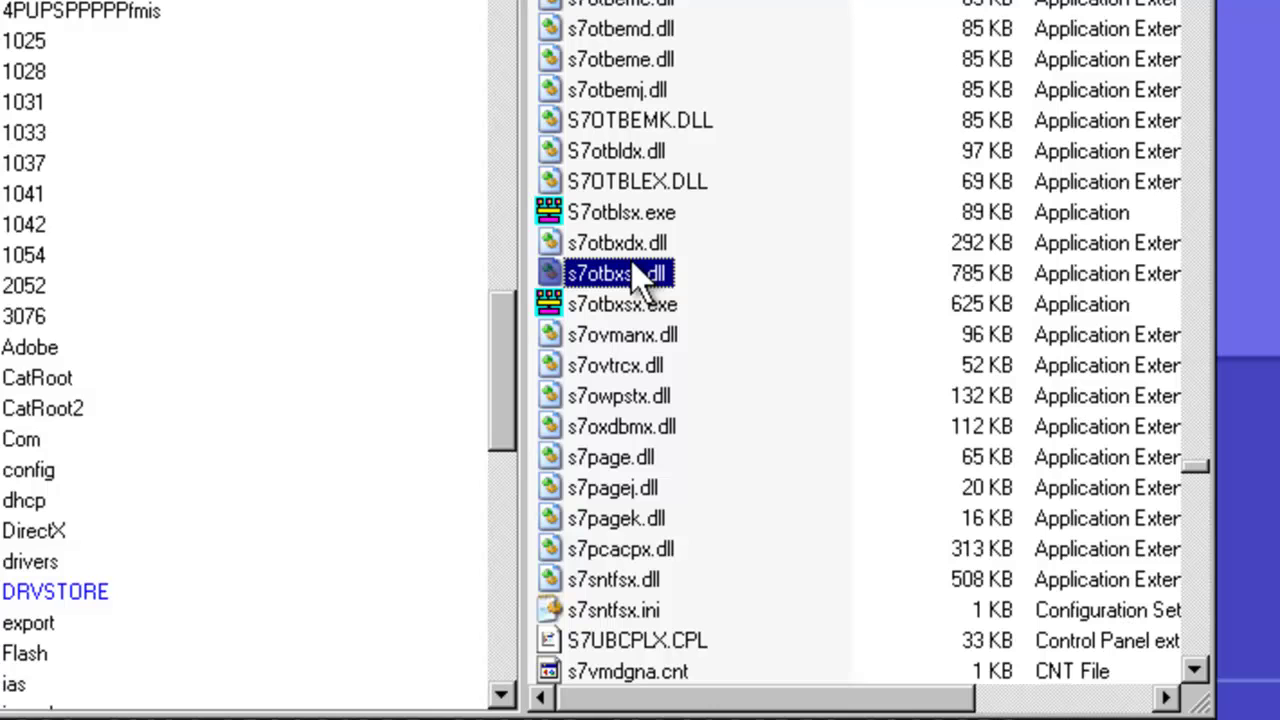
key(shift+Up)
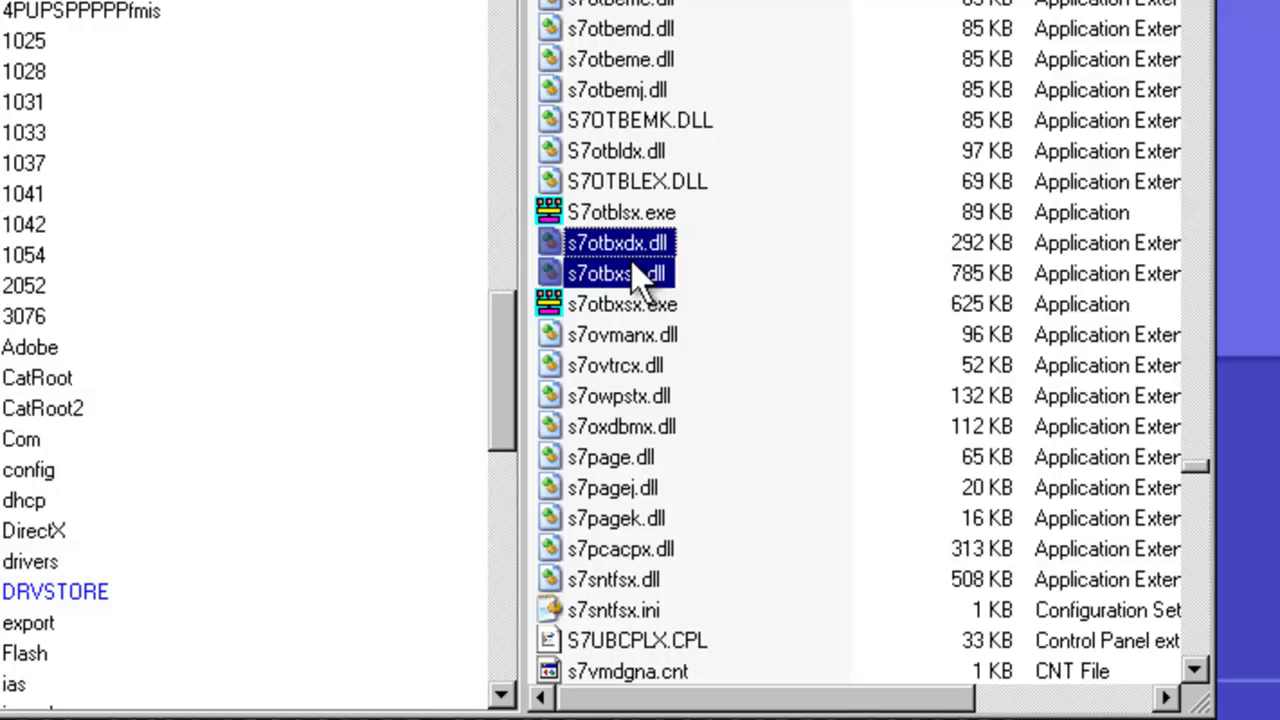
key(Up)
key(Down)
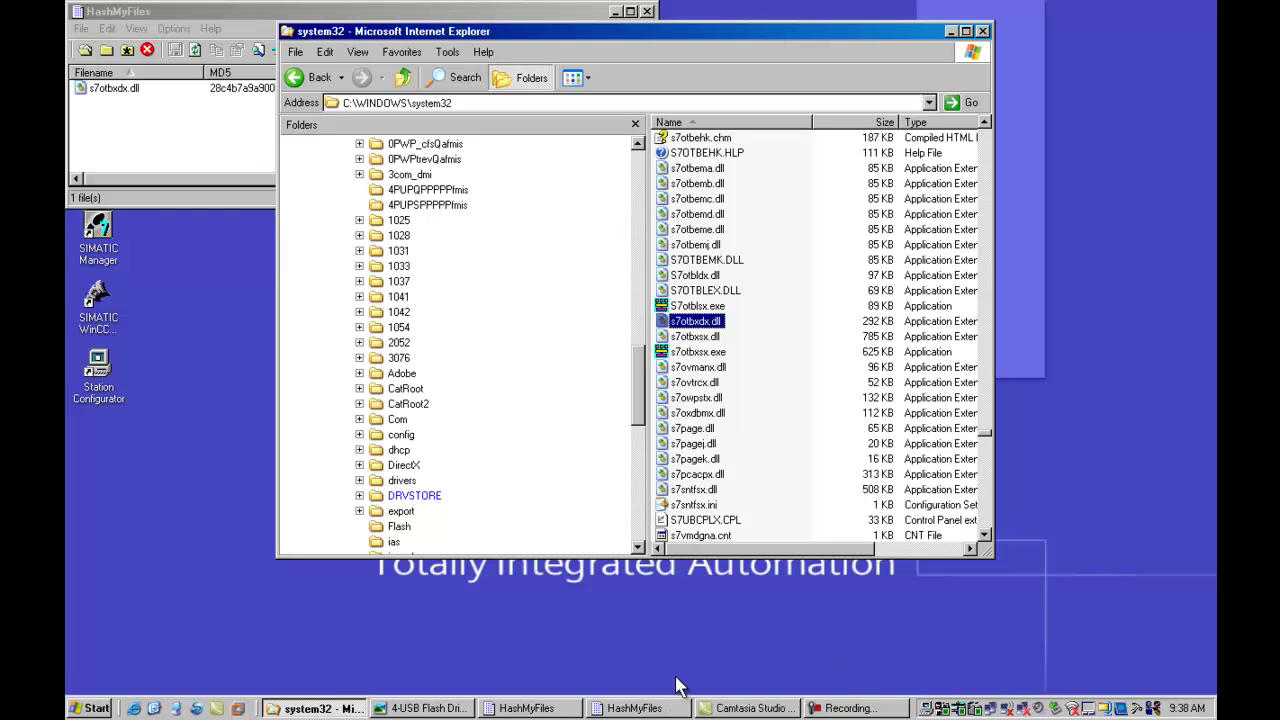
Paste s7otbxdx.dll into the empty second HashMyFiles window to hash it
click(666, 707)
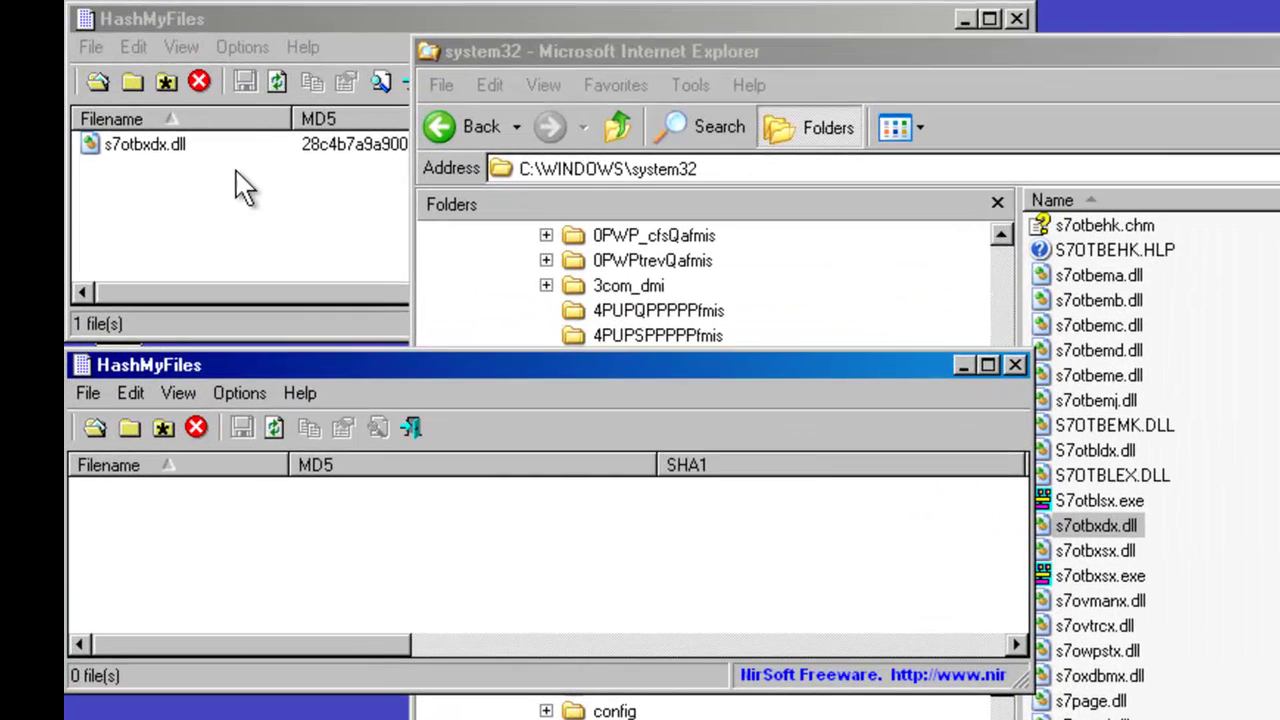
click(175, 120)
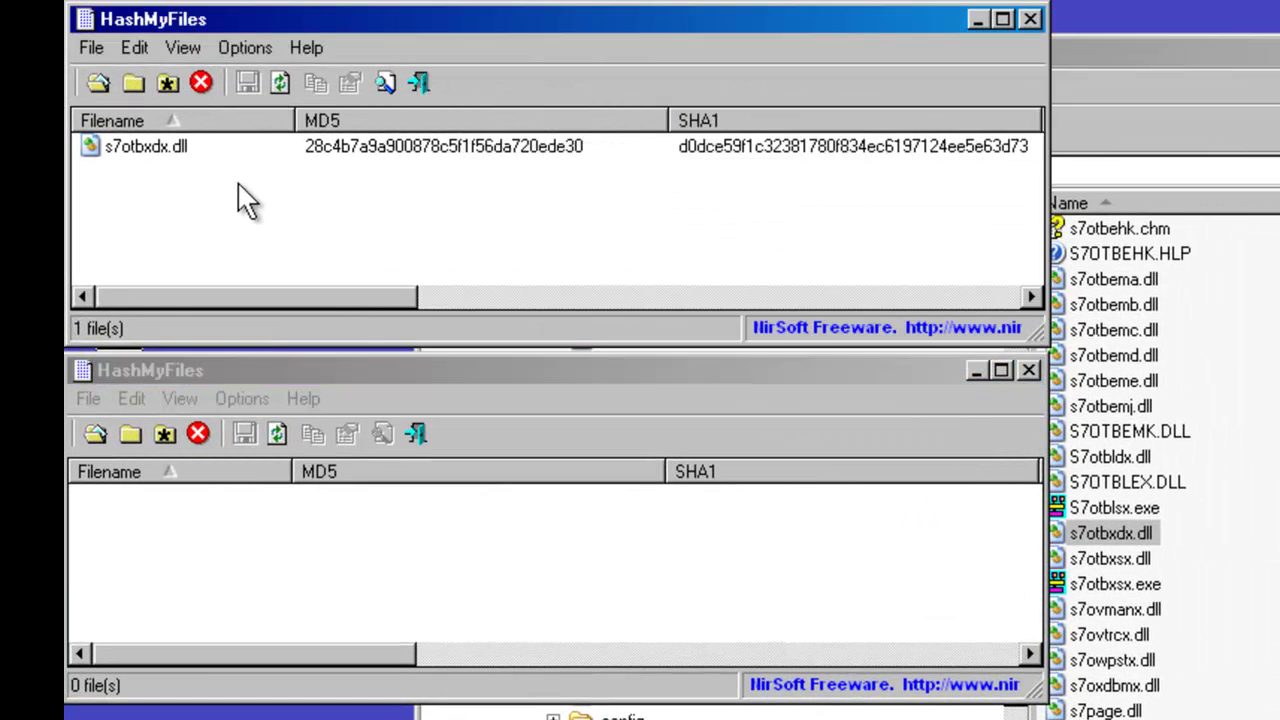
click(243, 537)
right_click(240, 524)
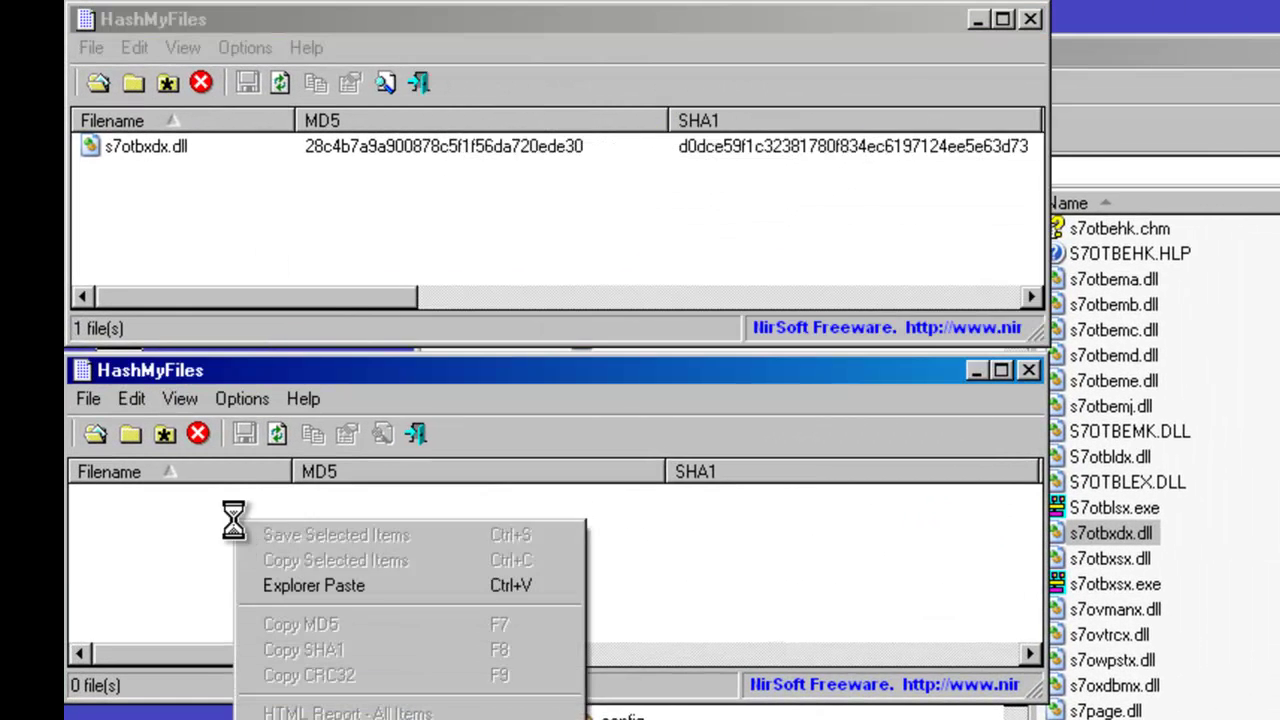
click(313, 587)
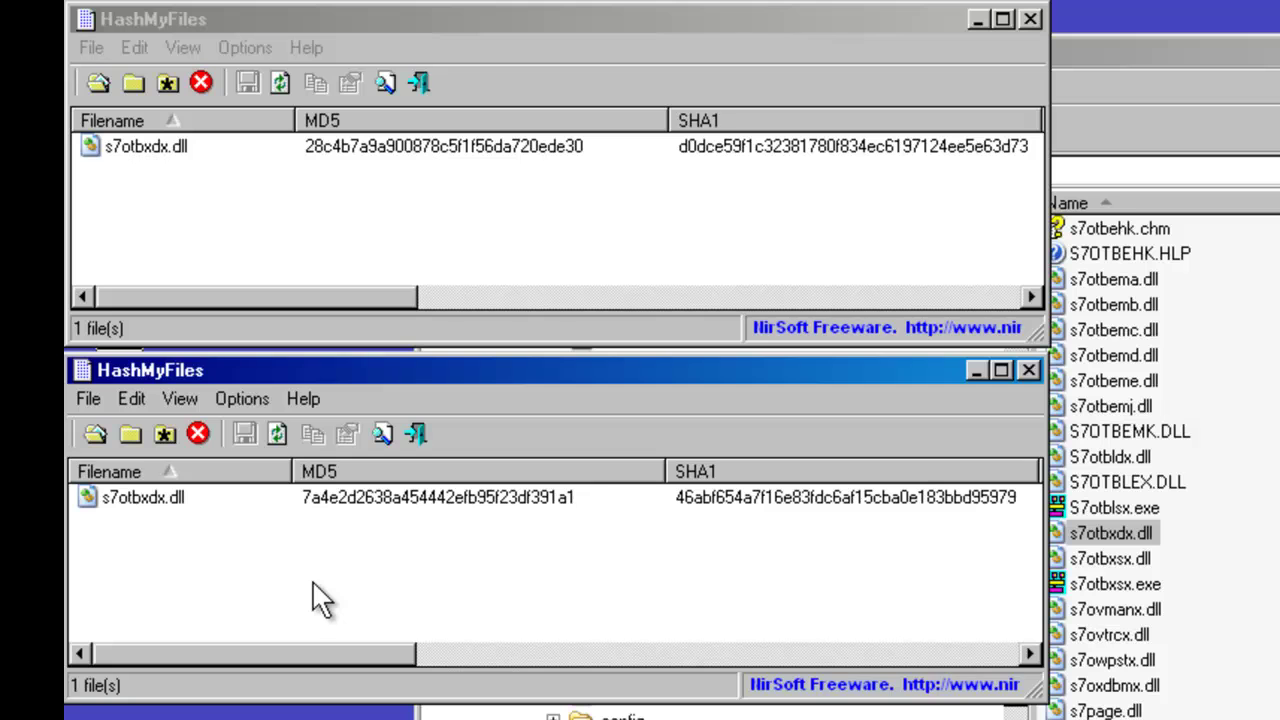
Copy s7otbxsx.dll from system32 and paste it into the second hash list alongside s7otbxdx.dll
click(1110, 559)
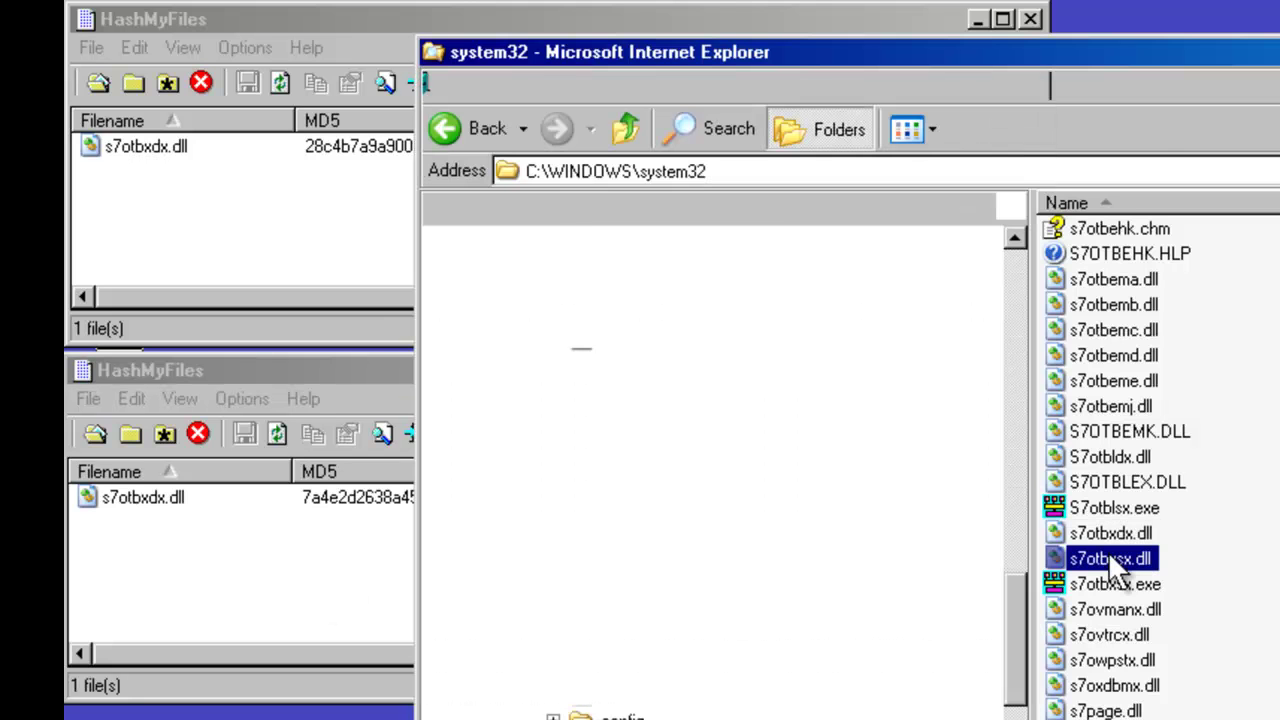
right_click(1110, 560)
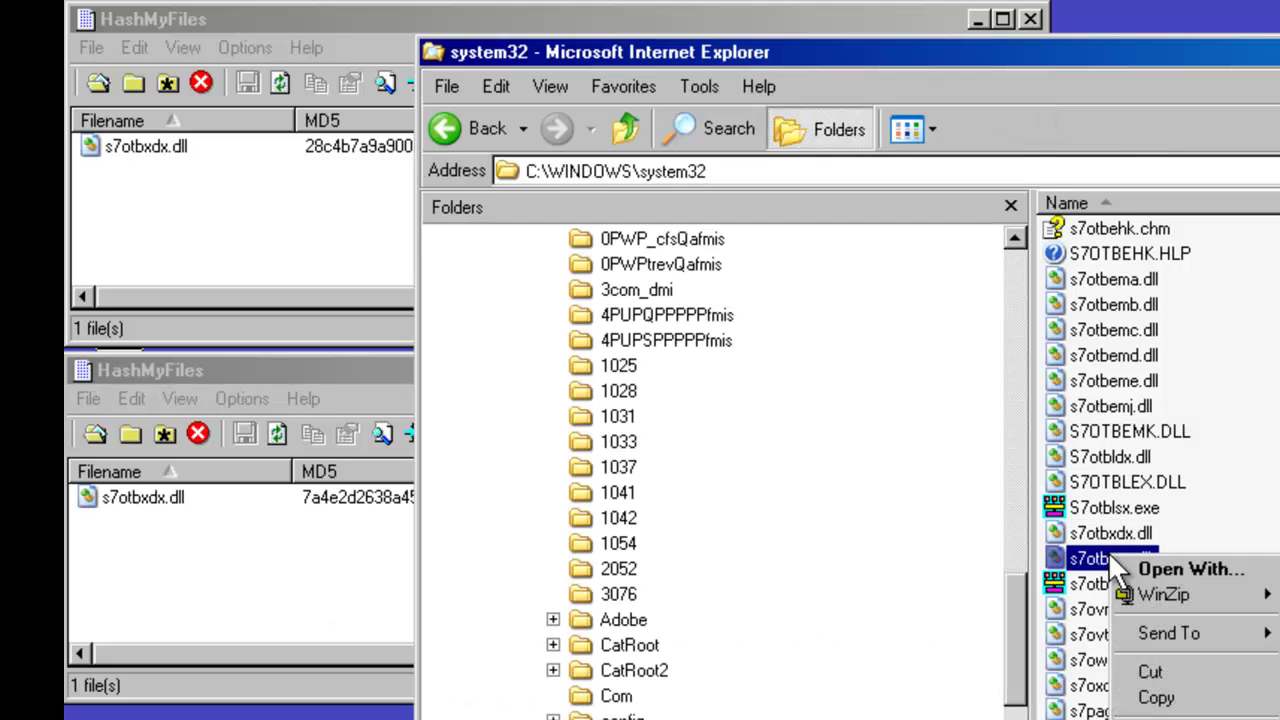
click(1155, 698)
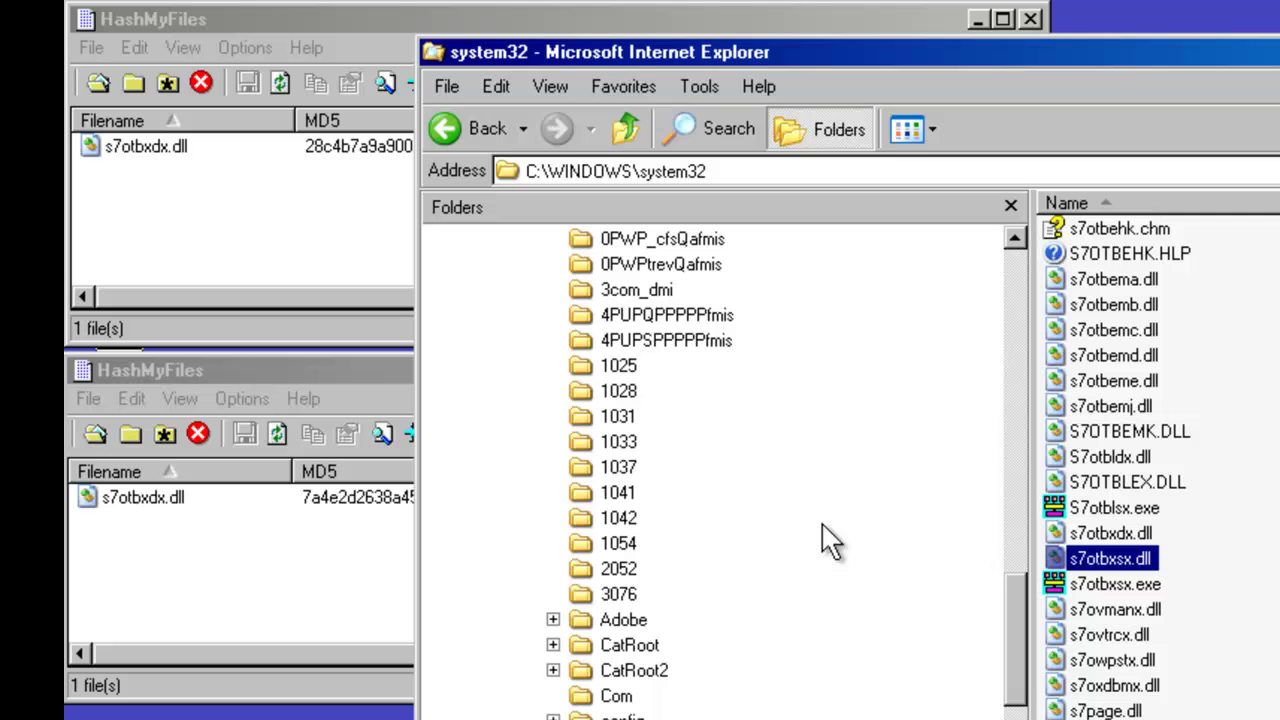
click(310, 551)
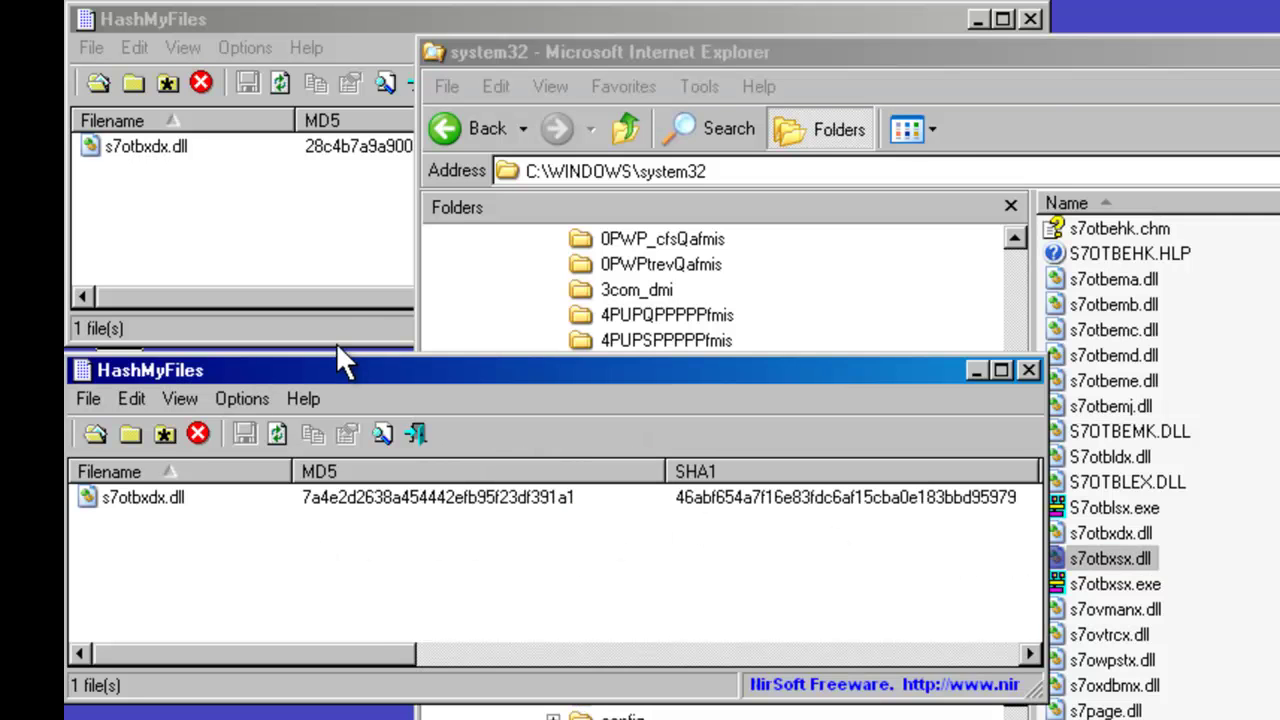
click(354, 237)
click(303, 547)
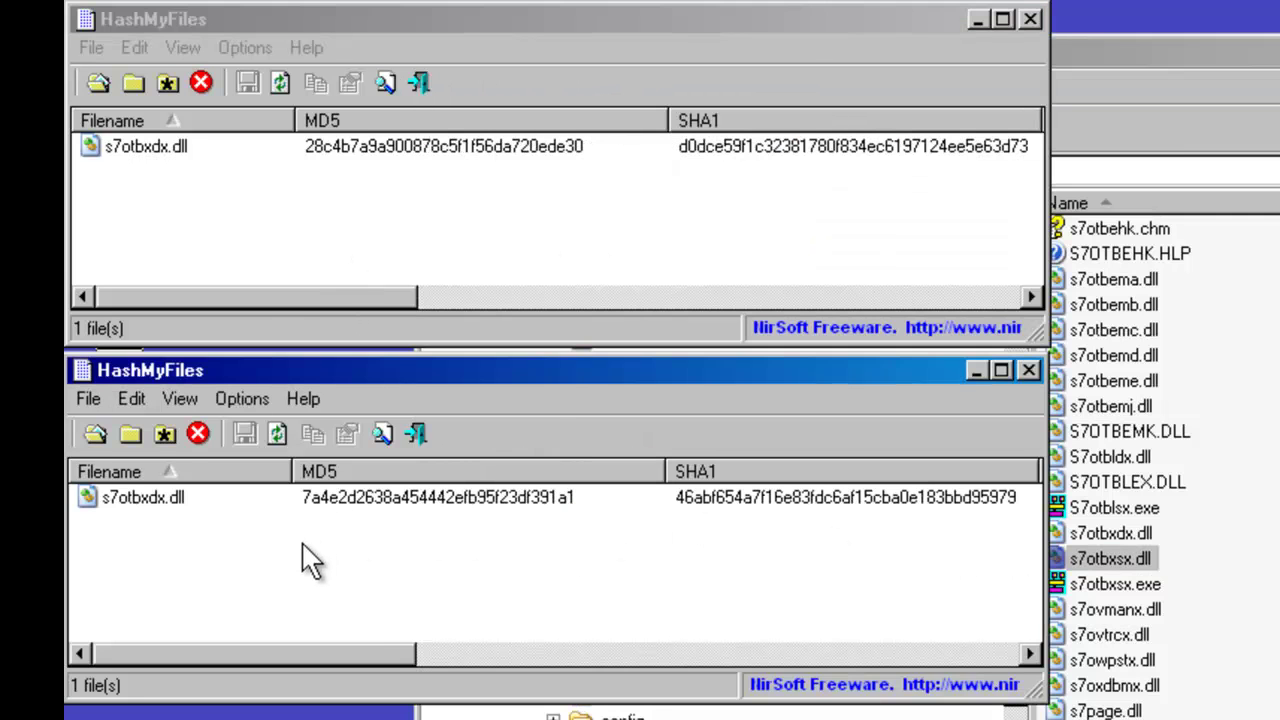
right_click(302, 545)
click(374, 612)
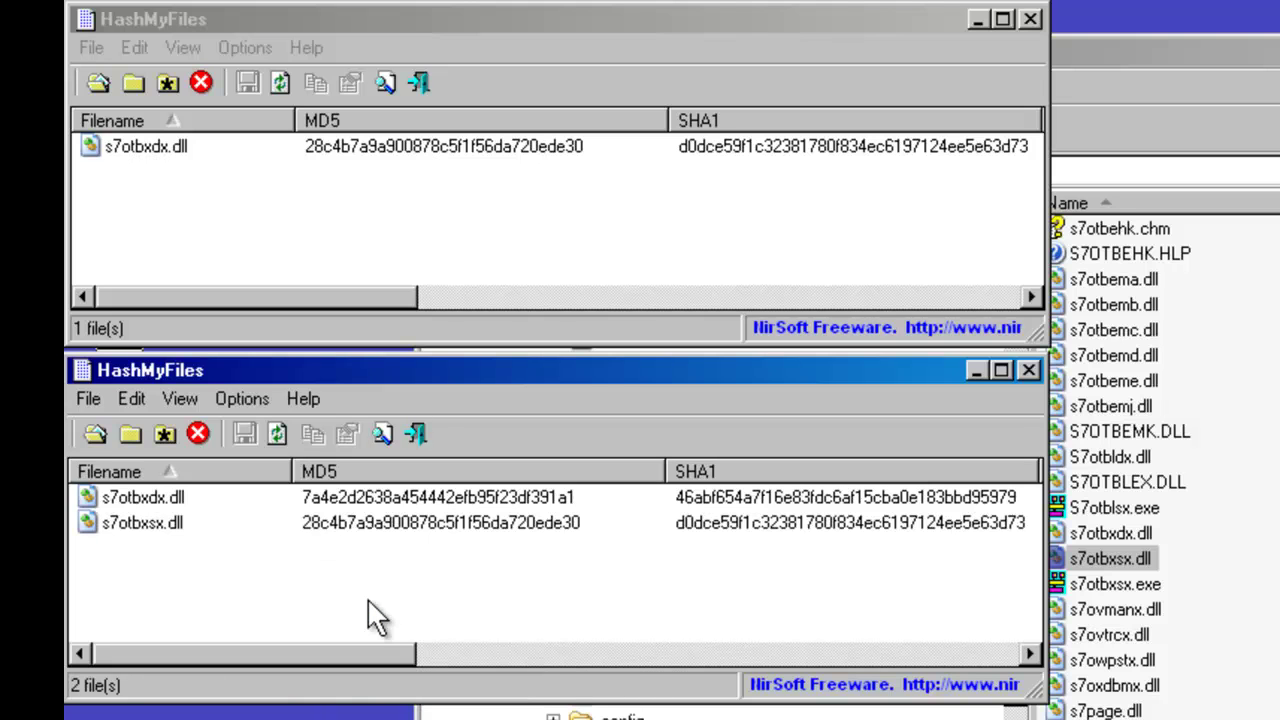